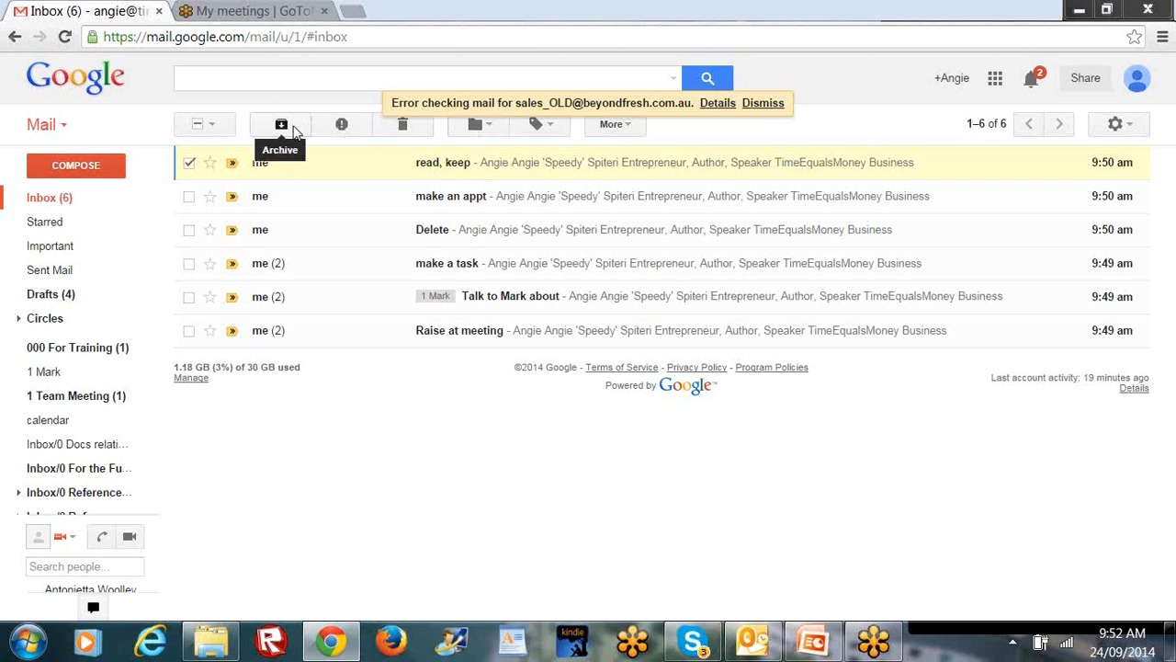
Archive the selected "read, keep" email
click(283, 125)
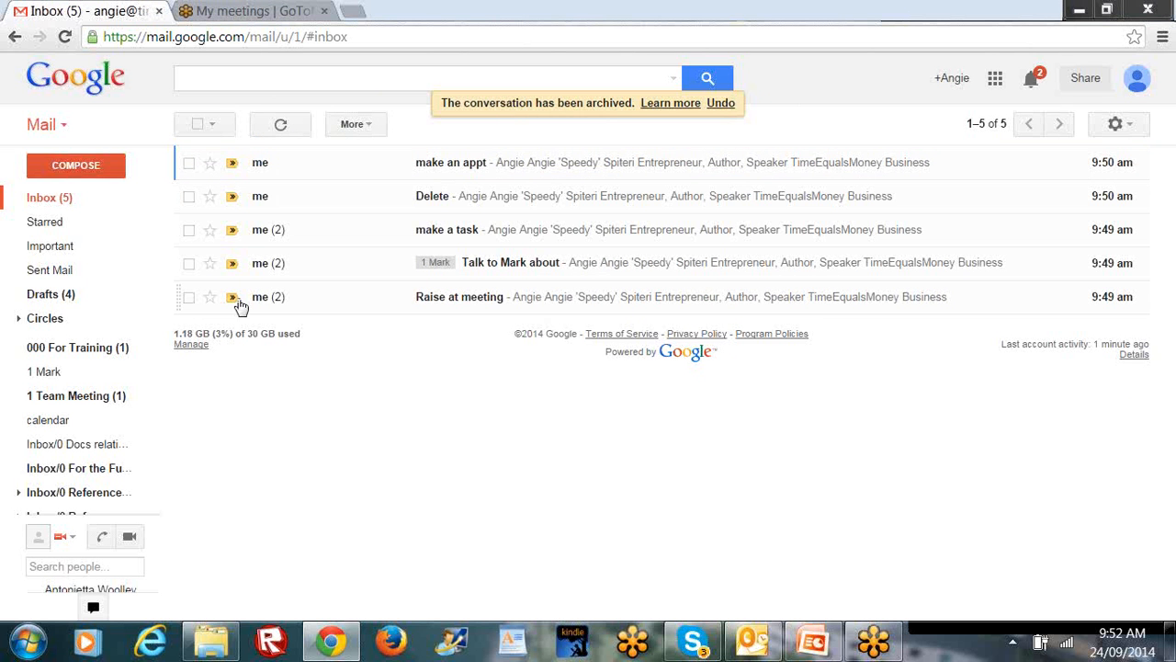
Search the mail for "read decide move", and return to the inbox
click(217, 79)
text(read )
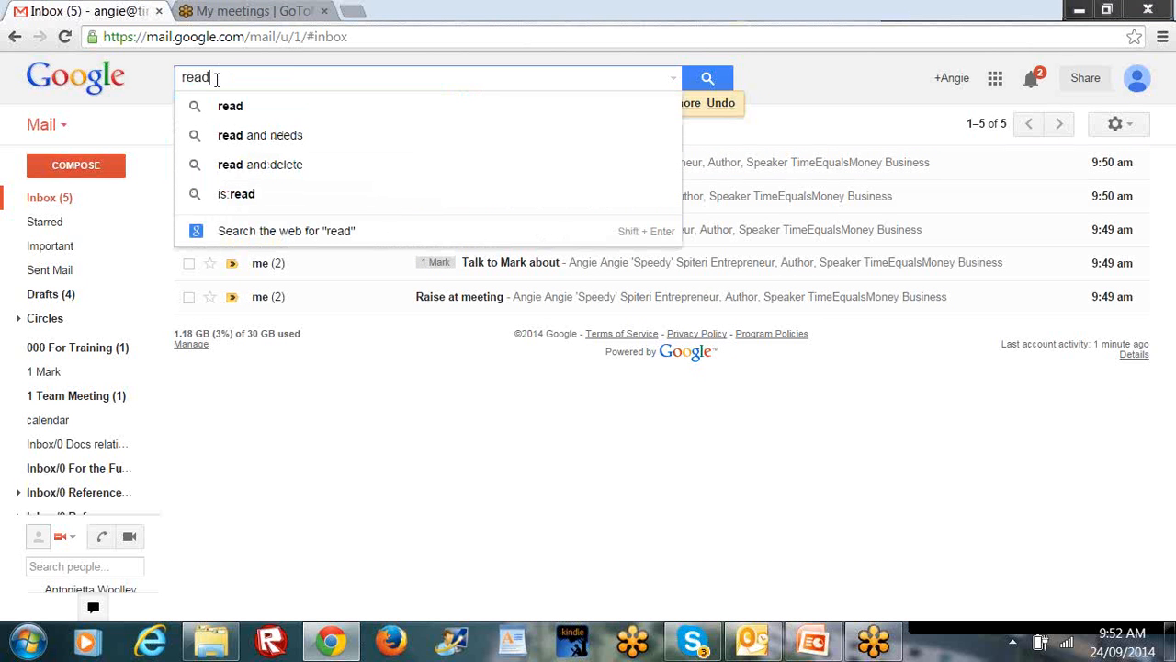
text(decide move)
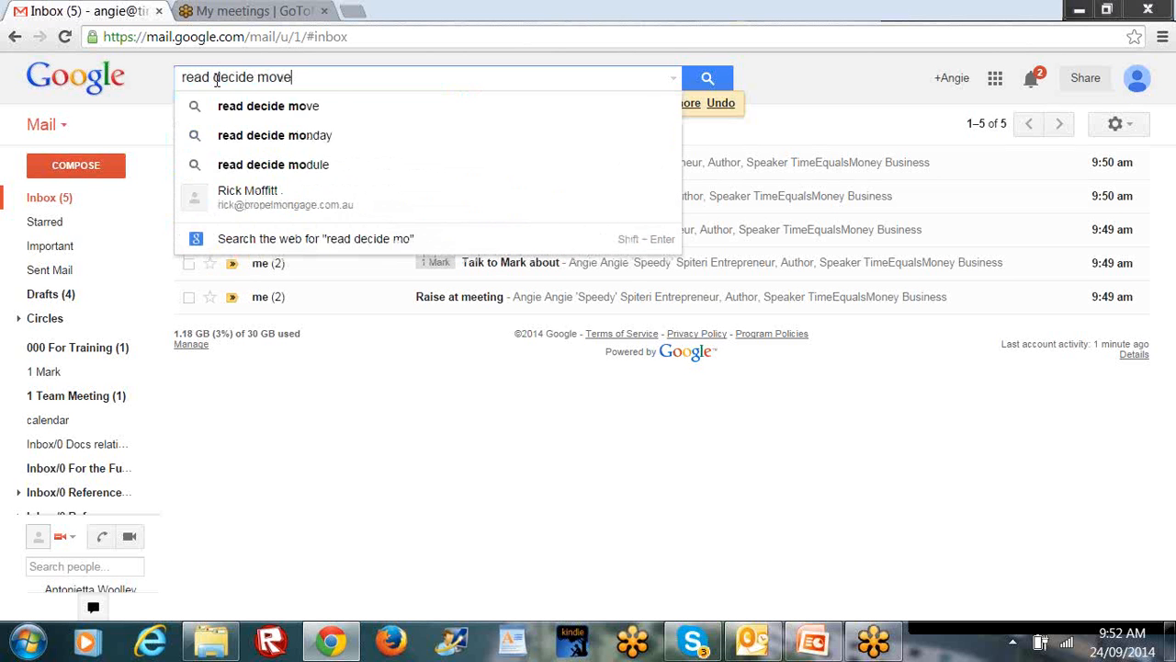
key(Return)
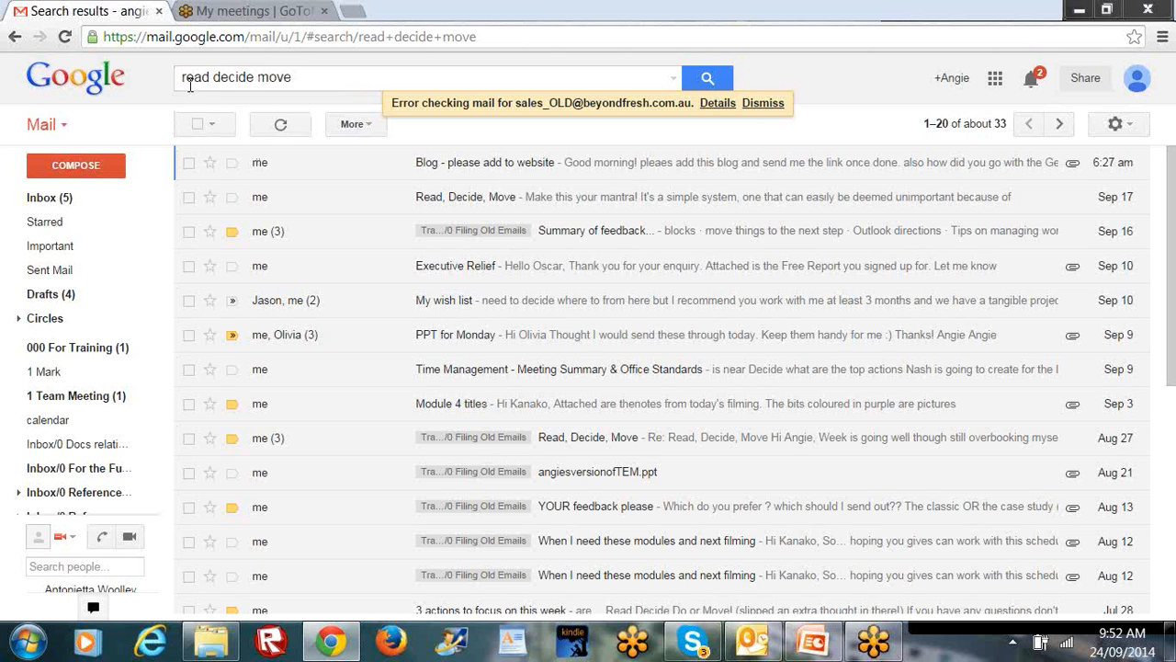
click(66, 88)
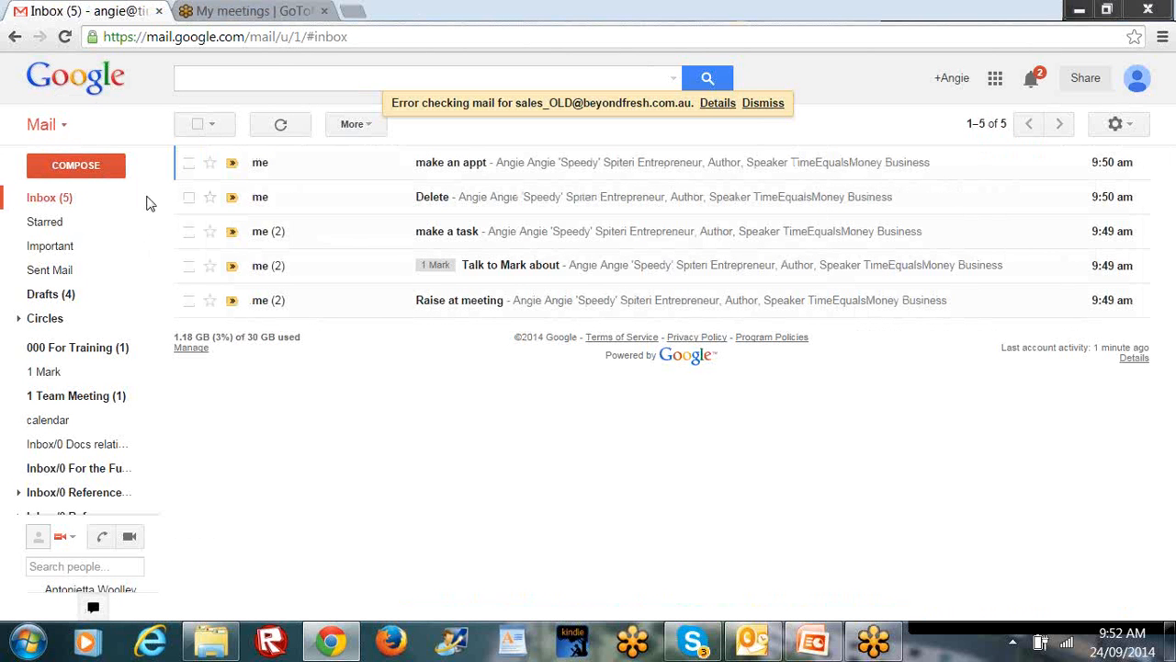
Move the inbox email with the subject "Delete" to the trash
click(189, 197)
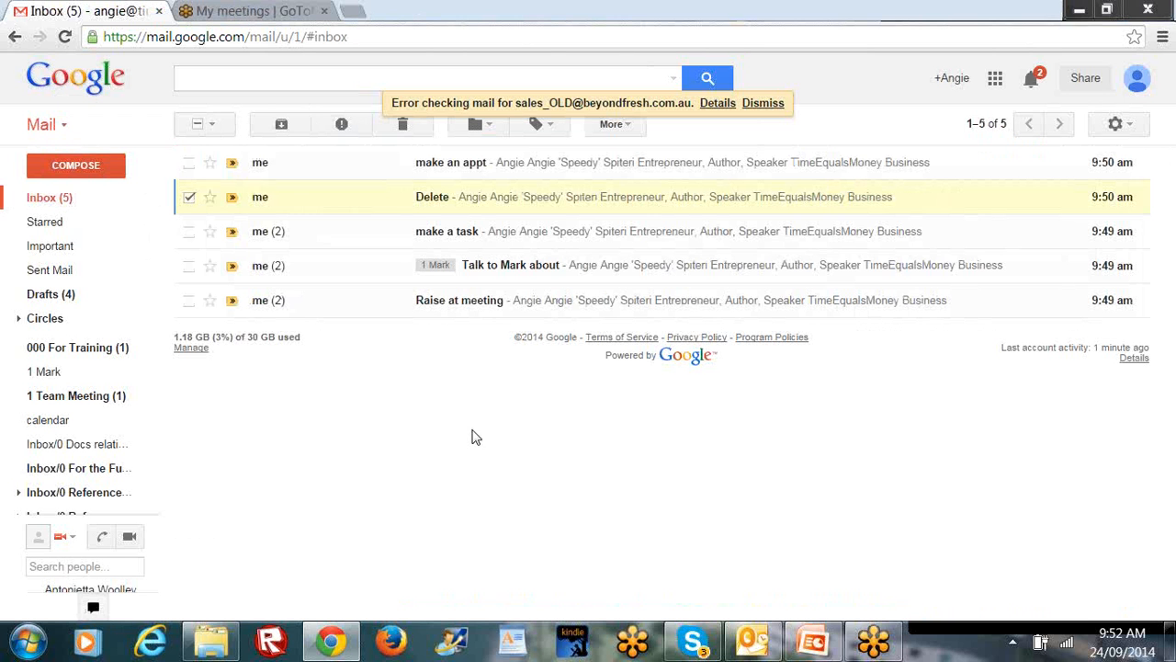
click(406, 127)
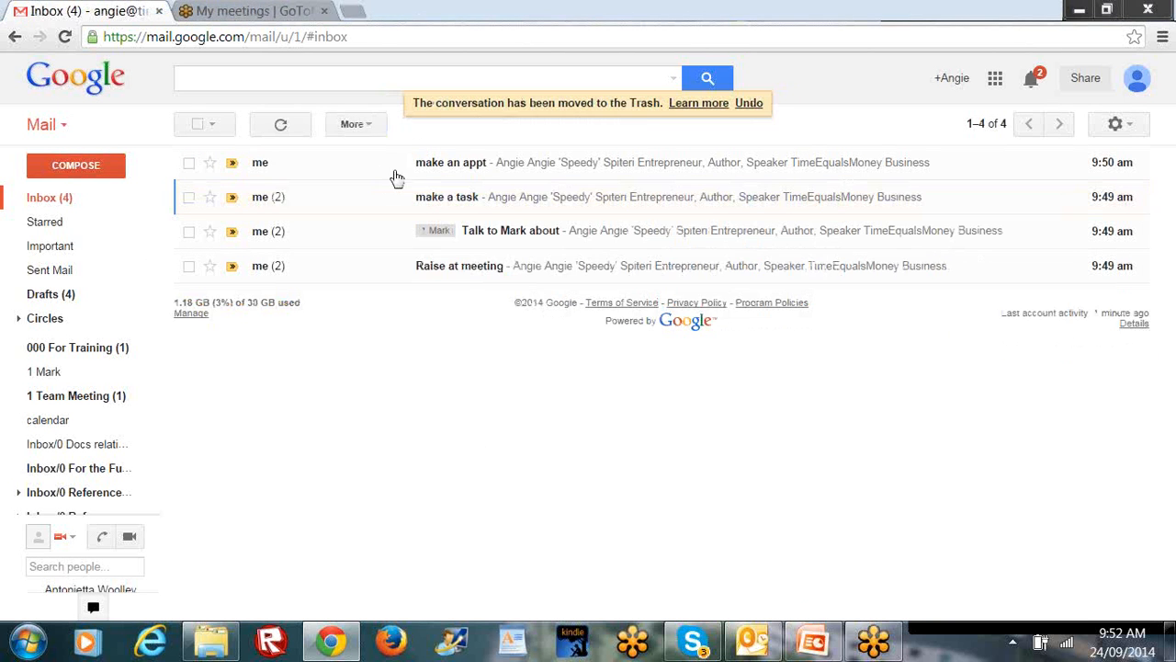
Add the "make a task" email to the task list, and clear the completed tasks from the list
click(189, 198)
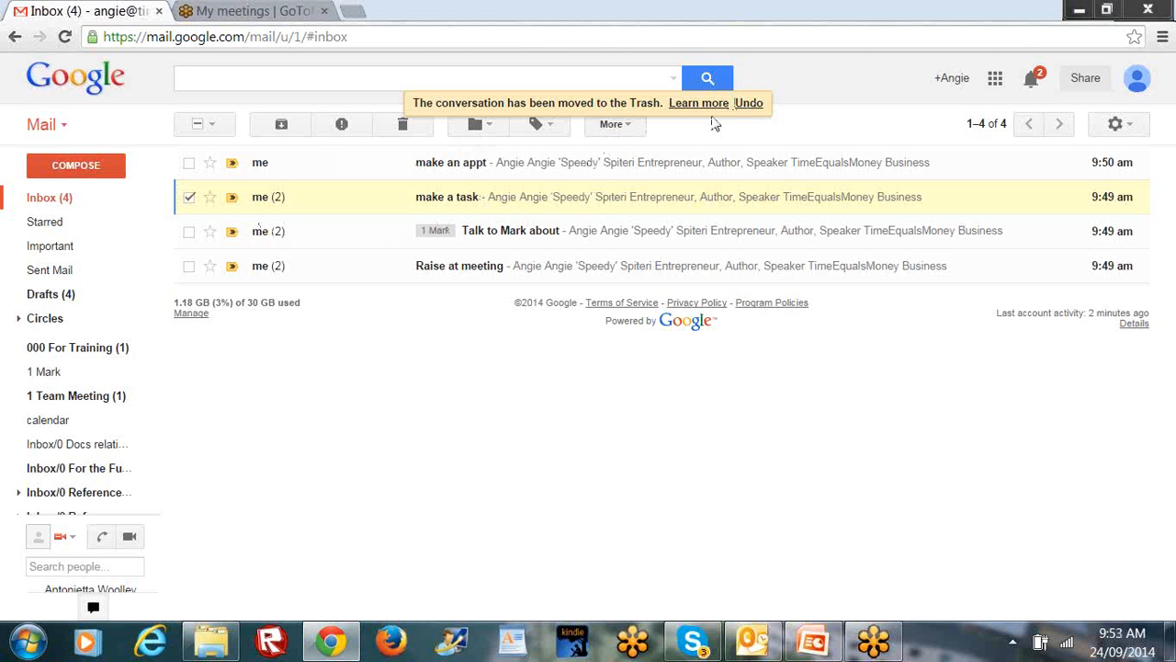
click(614, 132)
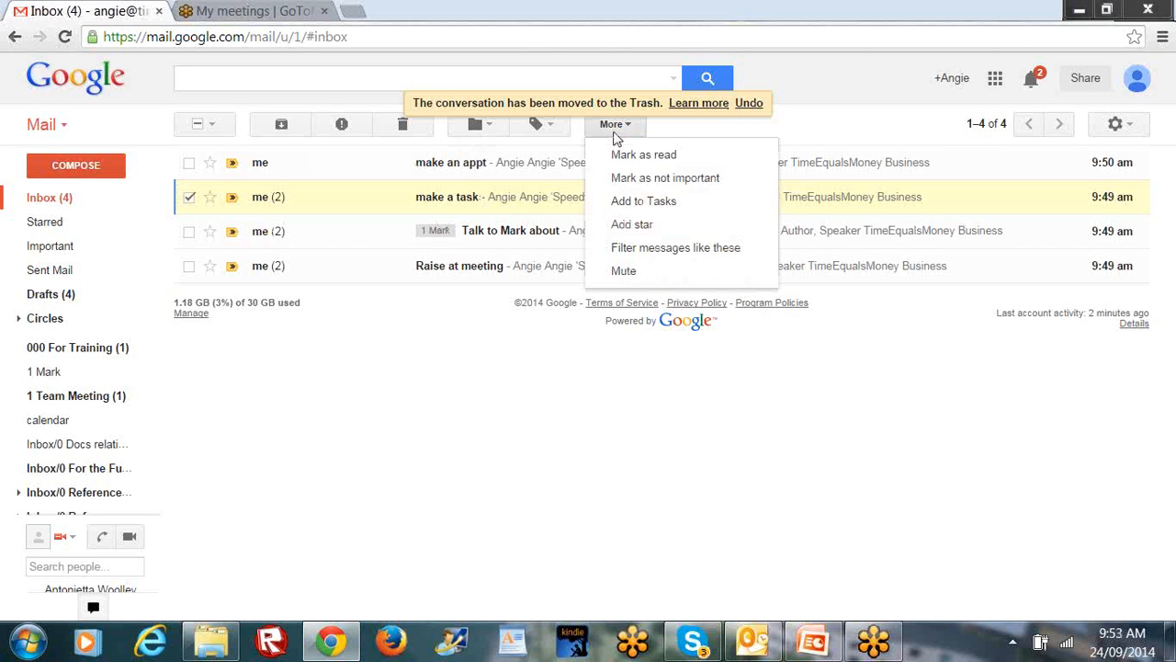
click(634, 201)
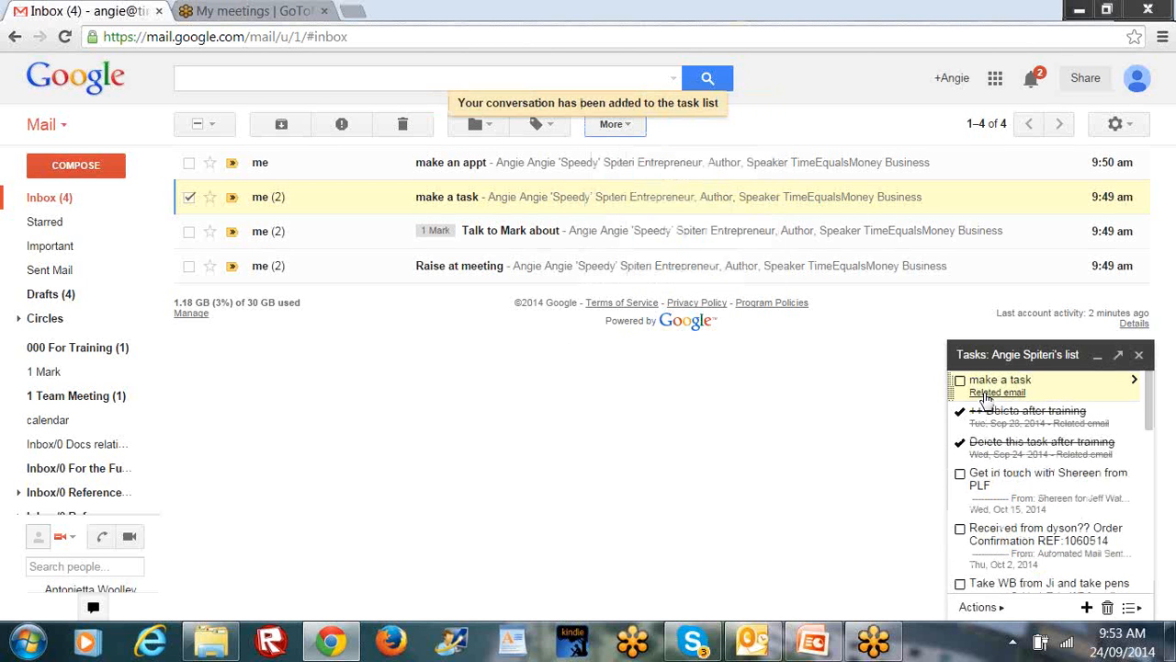
click(1000, 608)
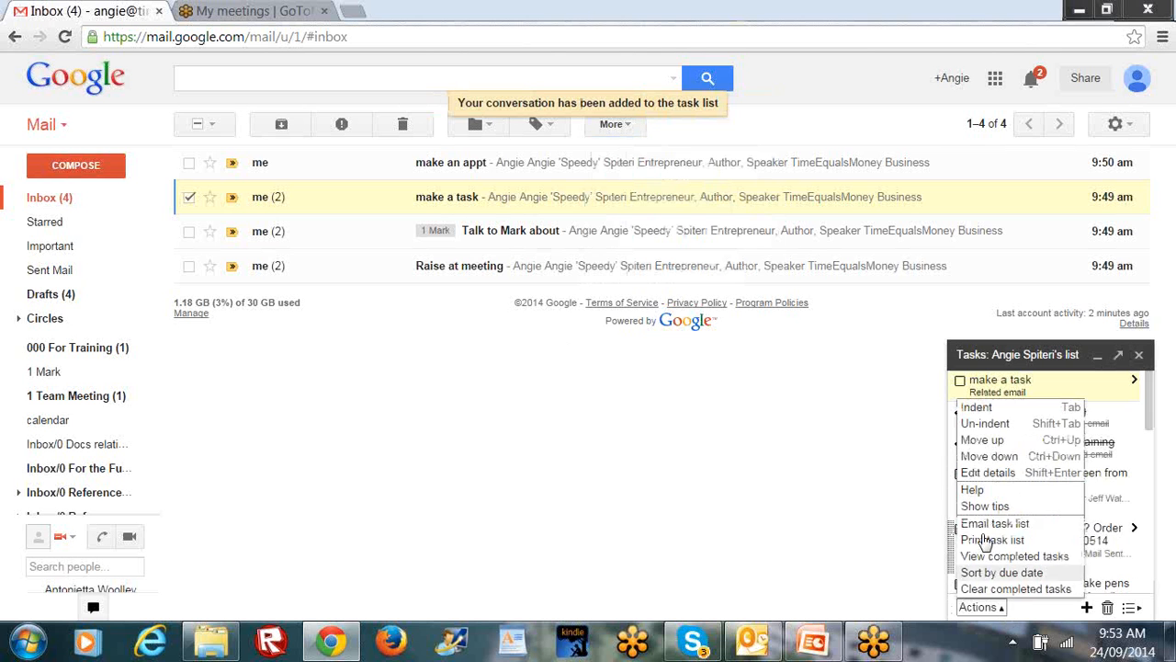
click(985, 589)
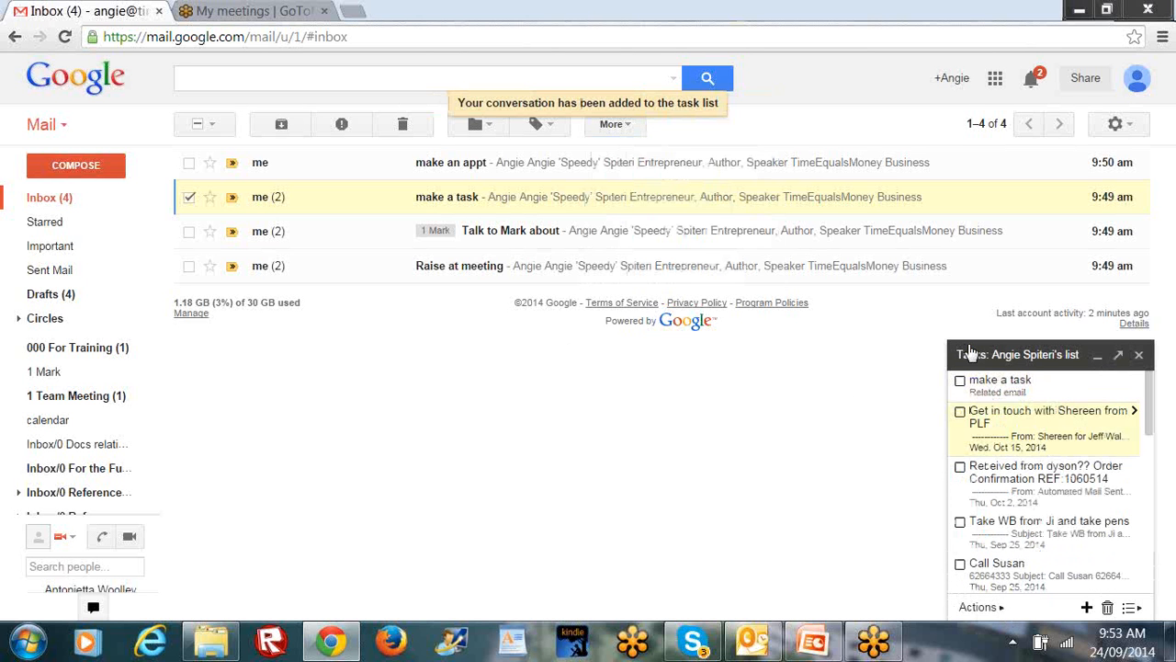
Rename the "make a task" task to "Delete after training" and set its due date to September 24, 2014
click(1136, 382)
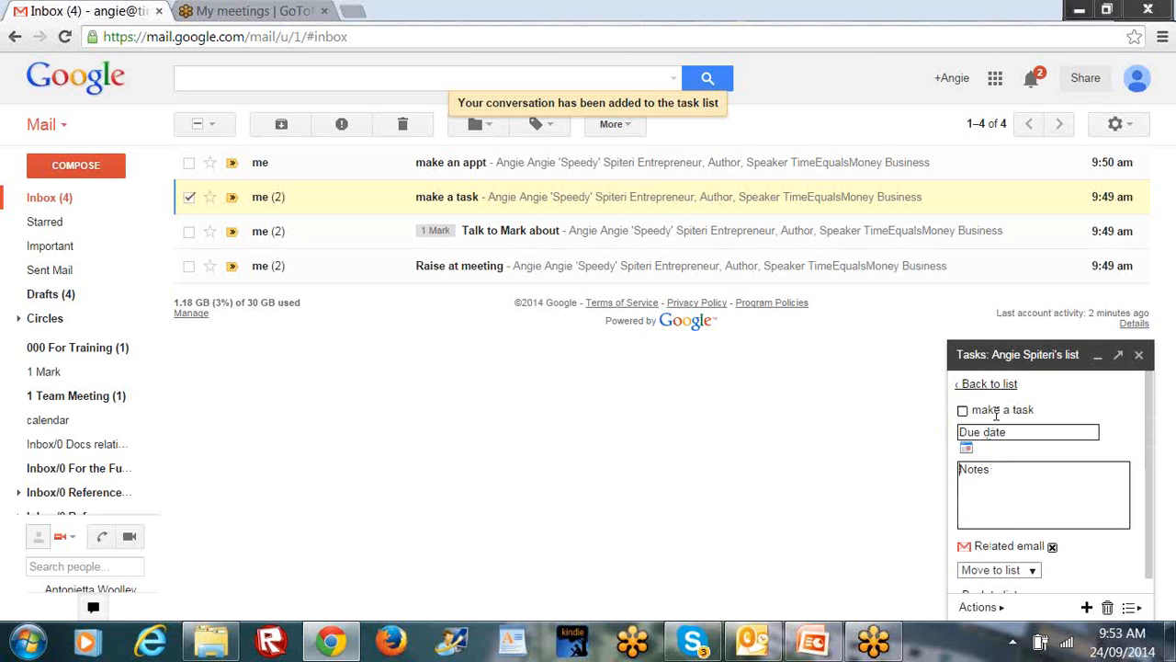
drag(972, 410, 1091, 408)
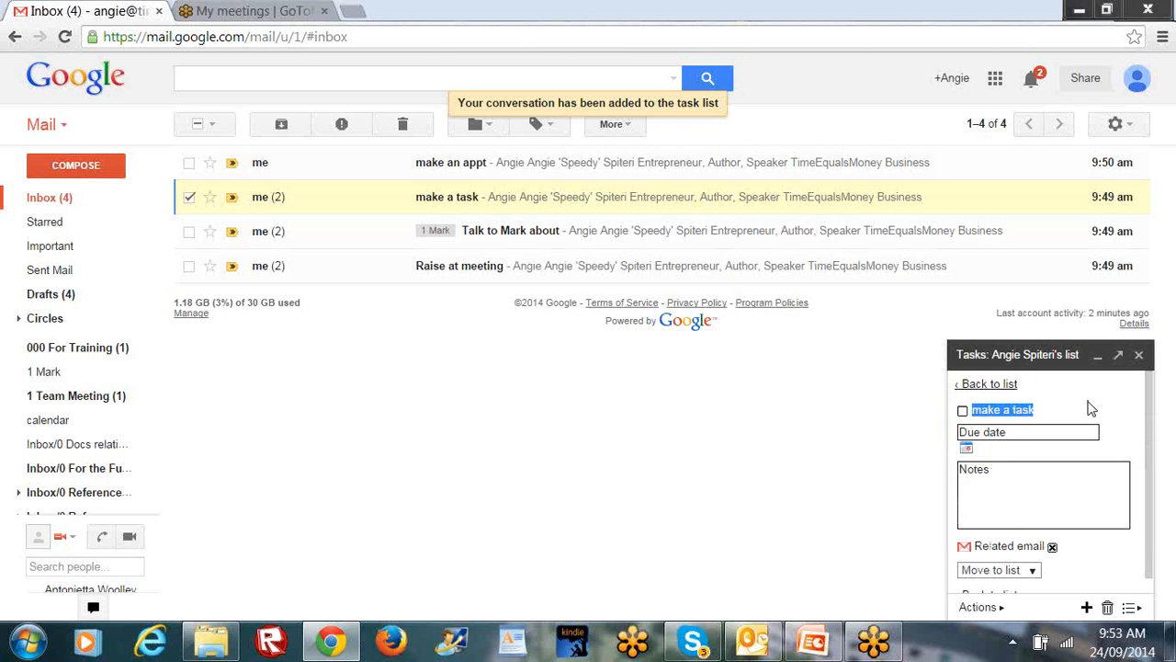
drag(972, 409, 1072, 427)
text(Delete after)
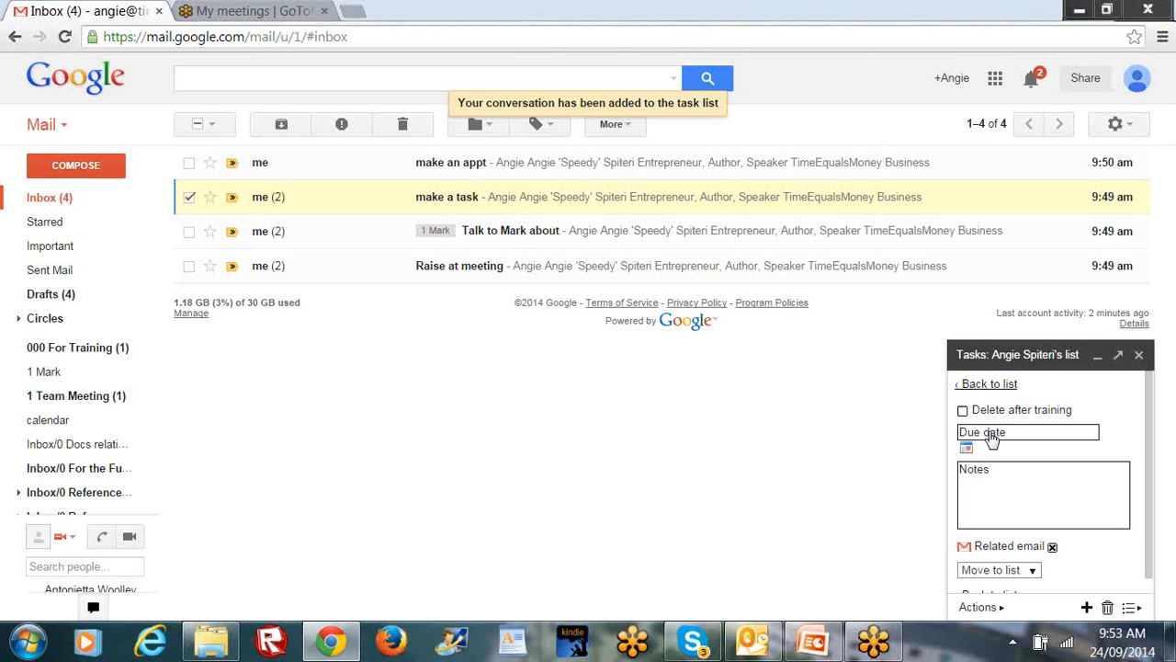
click(967, 449)
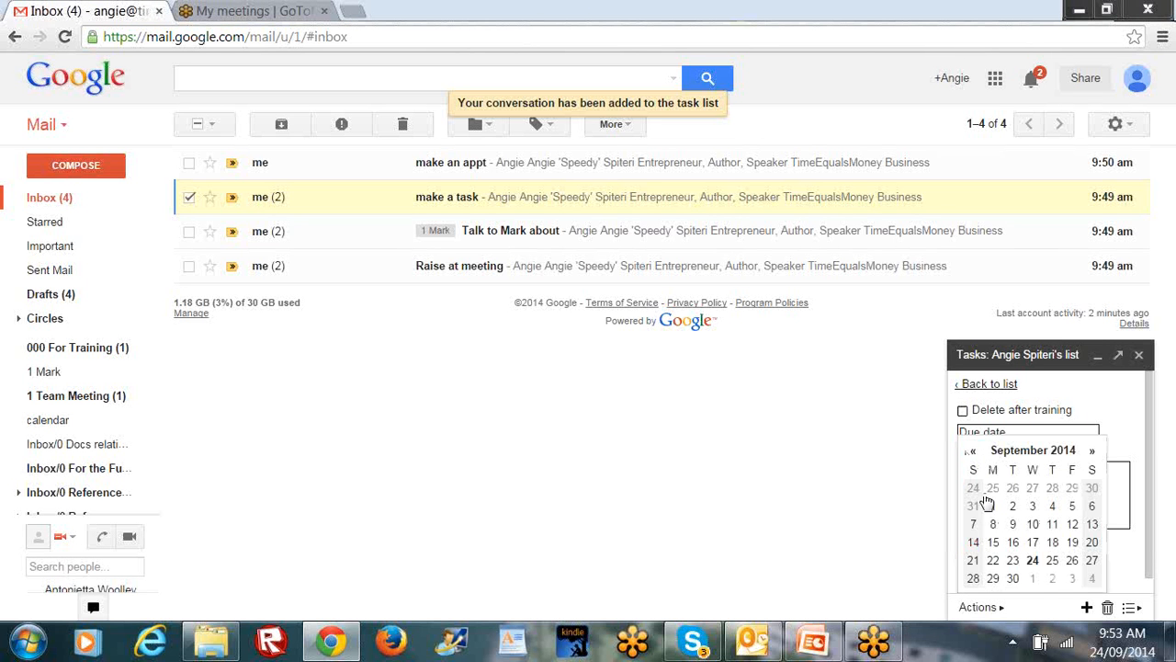
click(1033, 560)
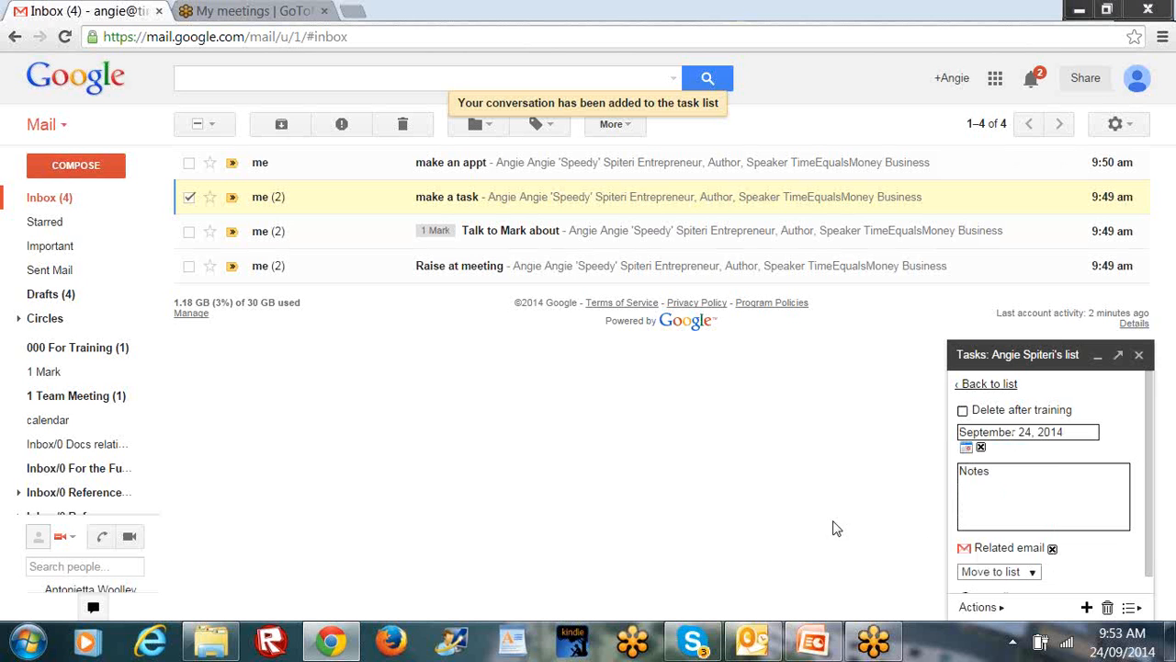
click(968, 384)
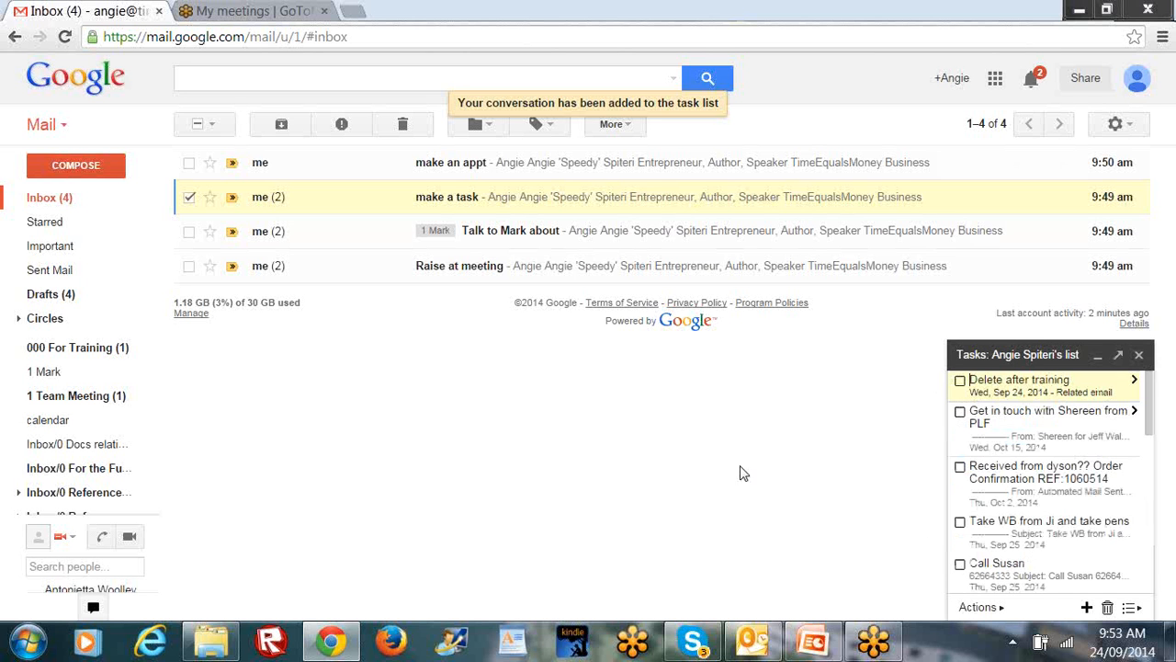
Mark the "Delete after training" task as completed, and show the task list in its own window before closing it
click(960, 382)
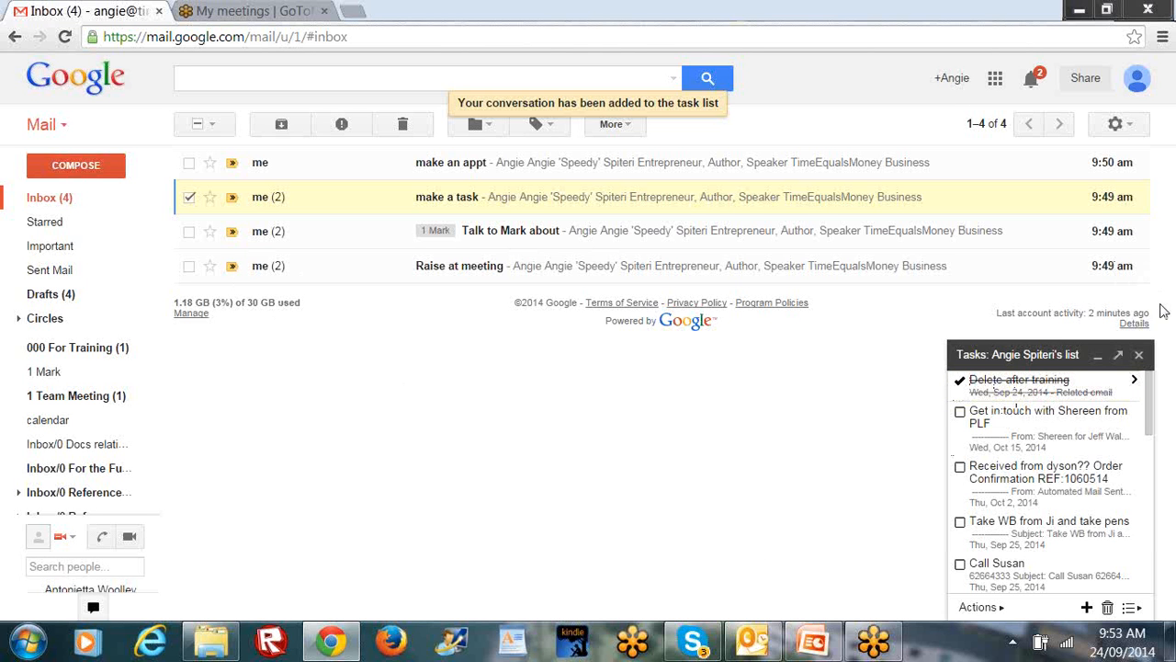
click(1123, 354)
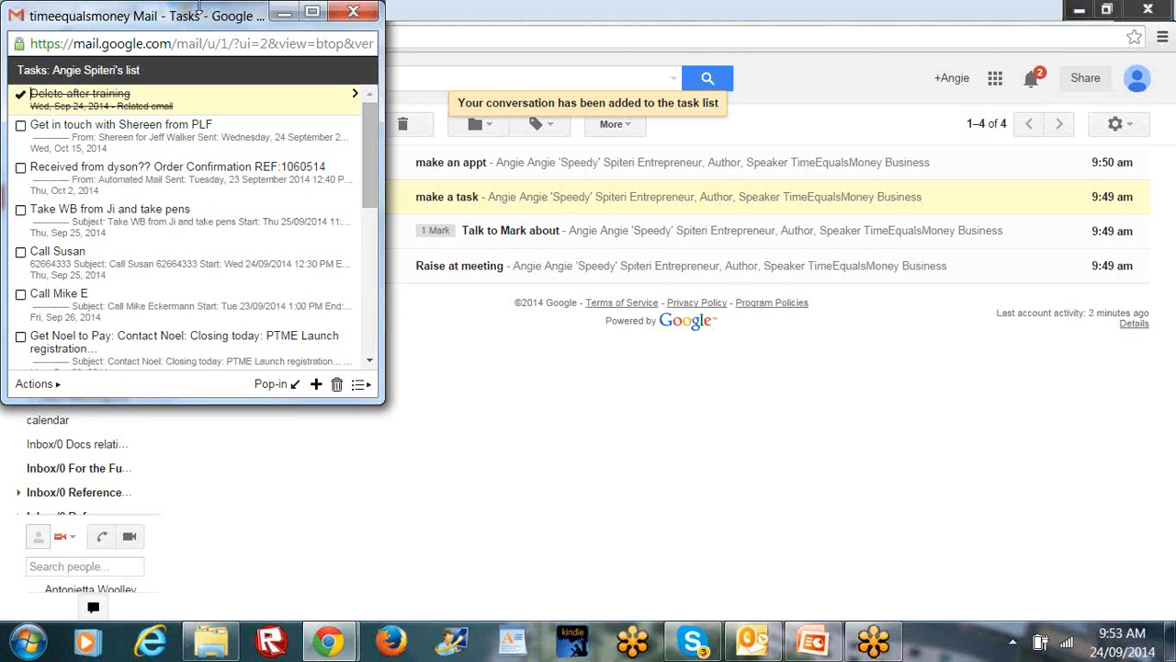
click(354, 13)
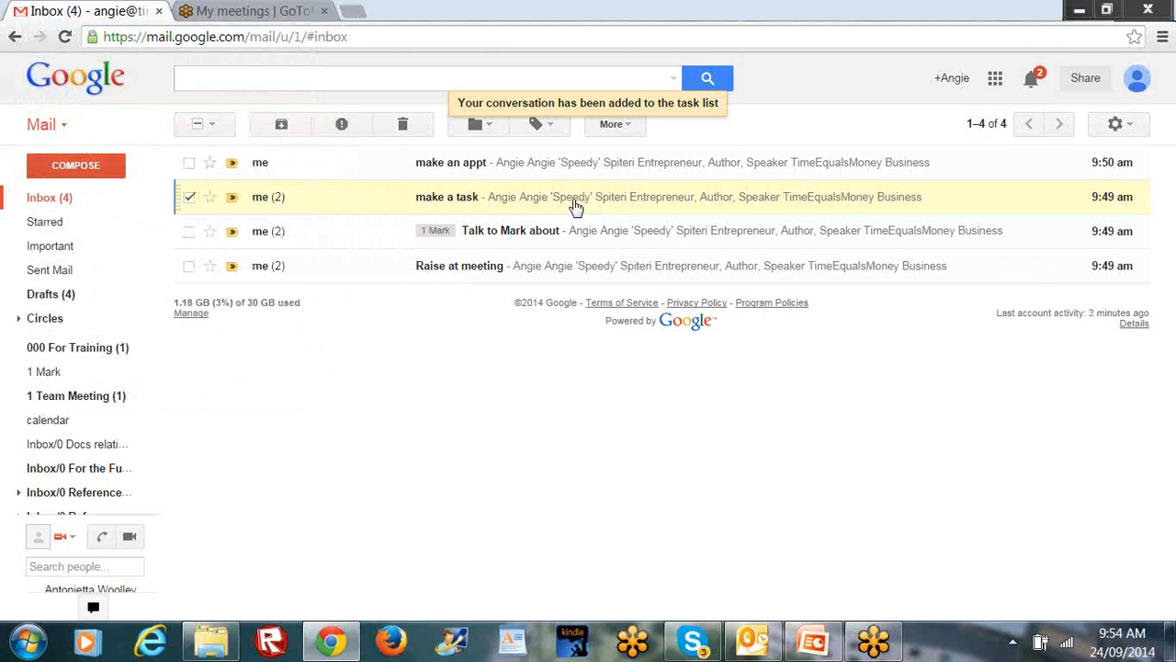
Move the selected "make a task" email to the trash
click(402, 125)
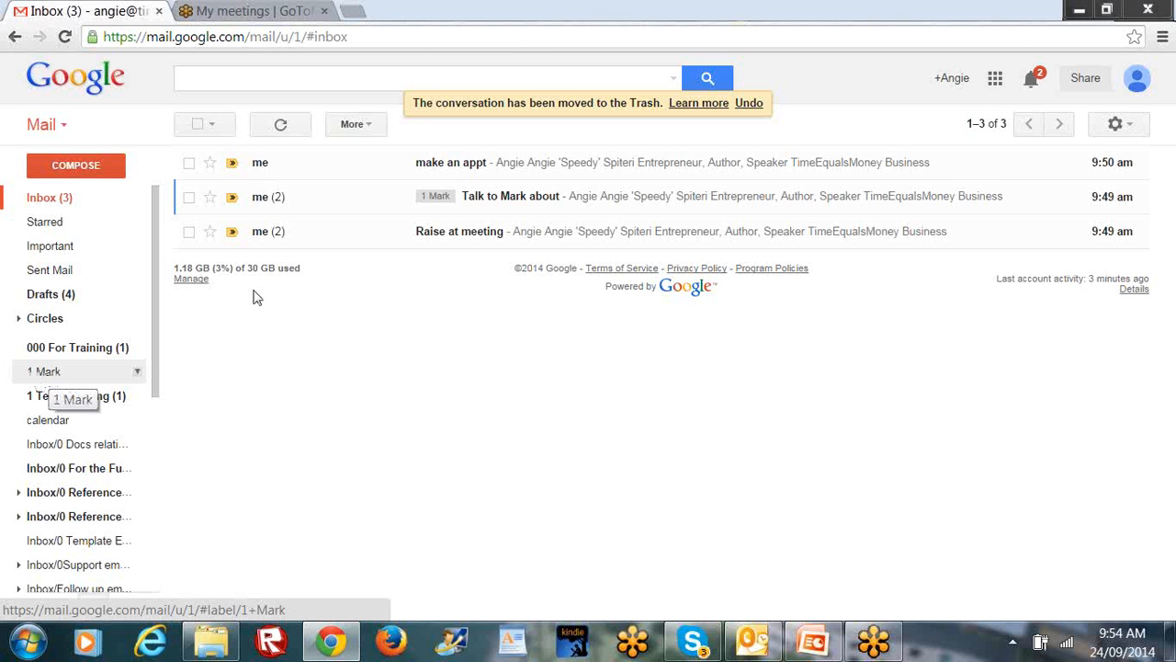
Move the inbox email about talking to a colleague to that colleague's label
click(189, 198)
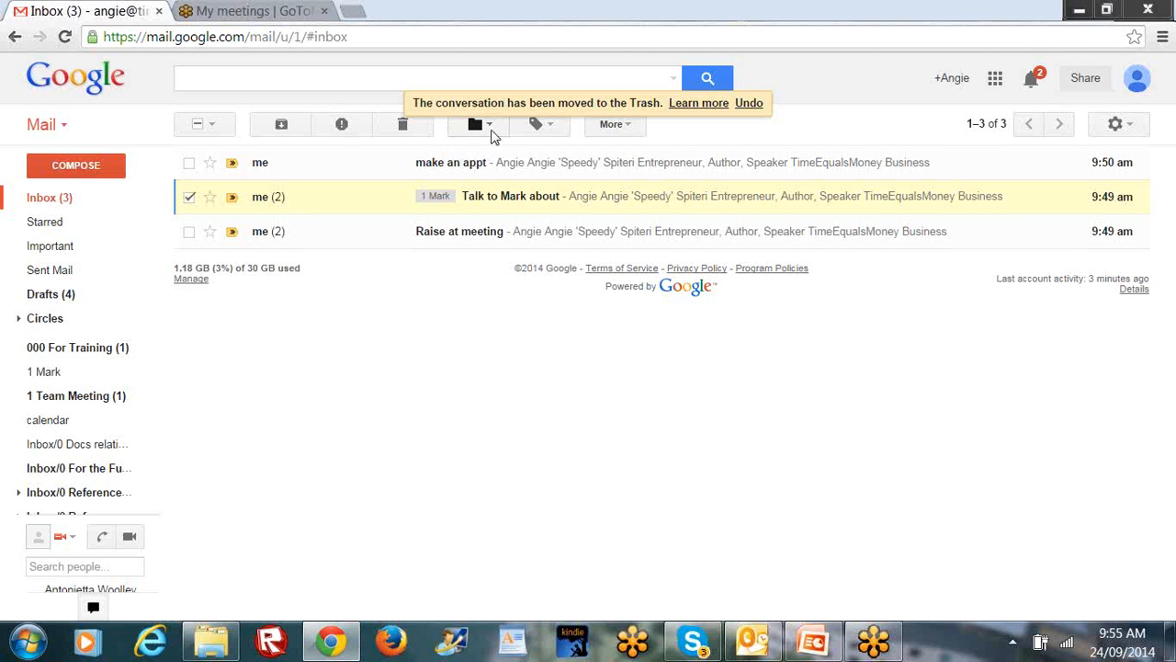
click(487, 128)
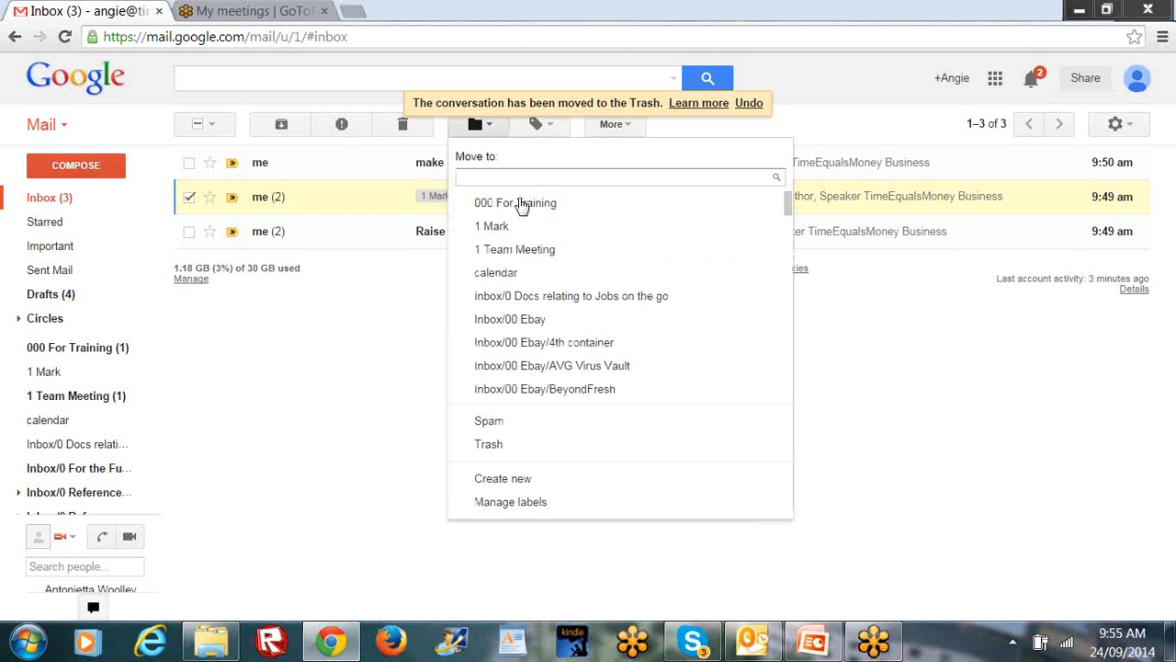
click(496, 228)
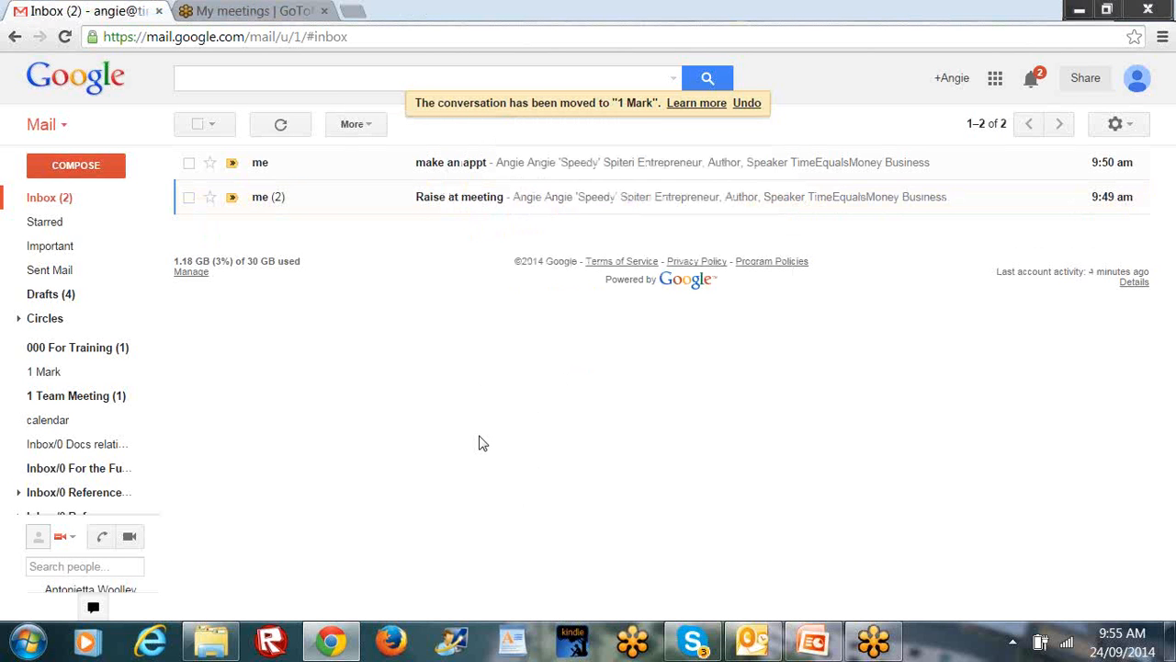
Move the "Raise at meeting" email to the "1 Team Meeting" label
click(189, 196)
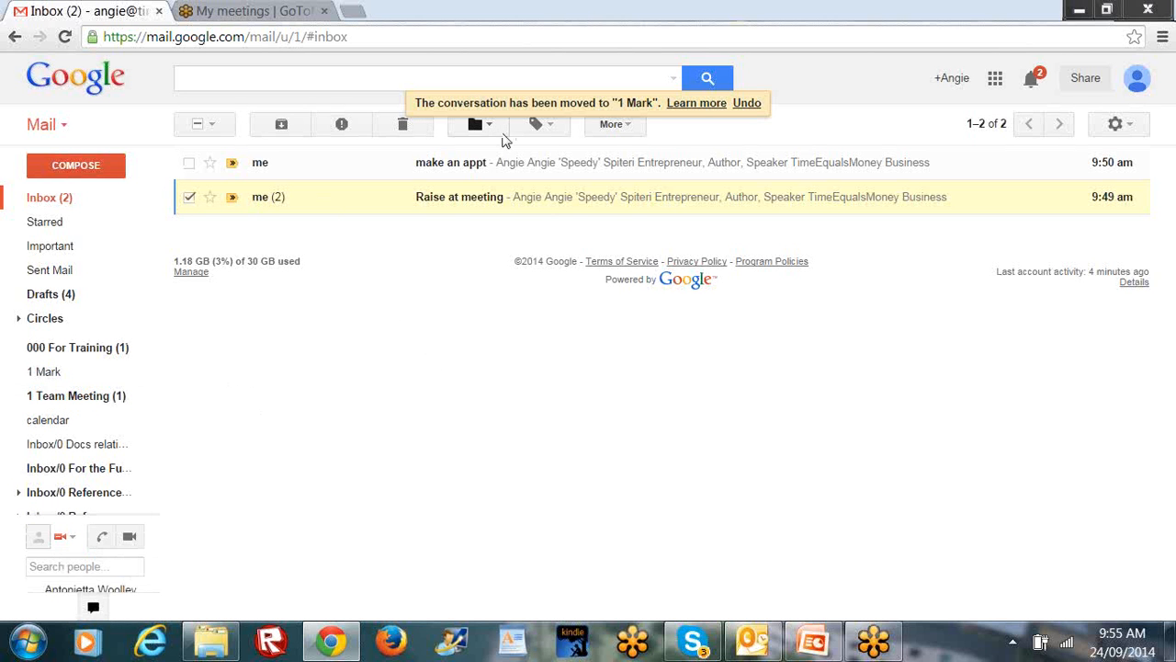
click(488, 131)
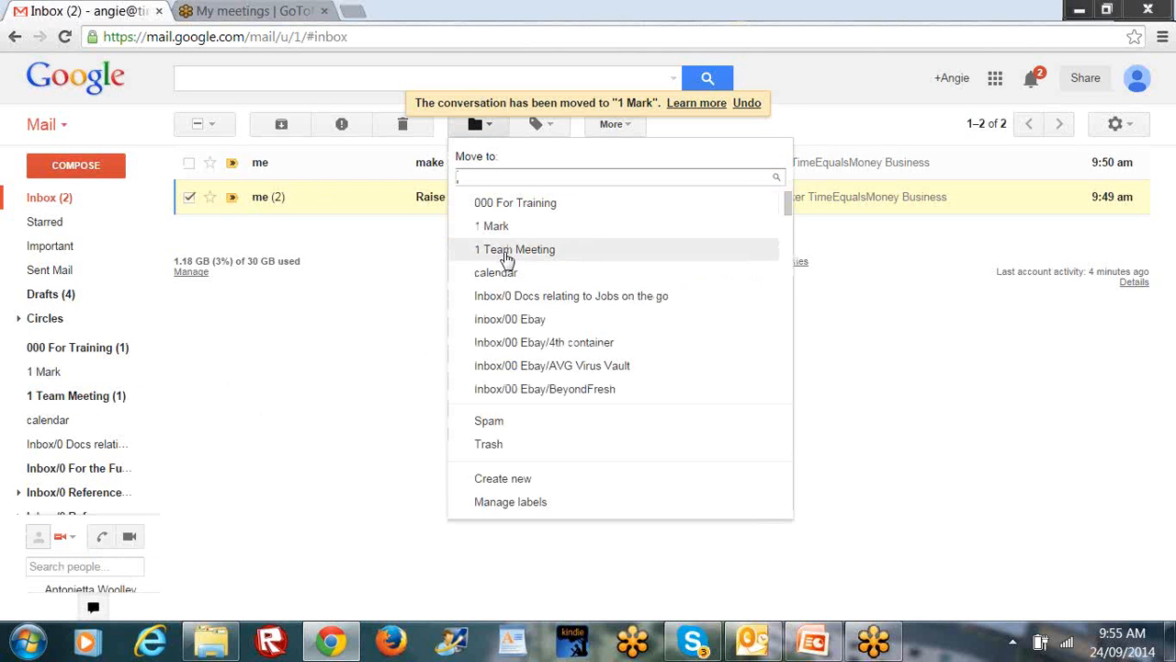
click(501, 250)
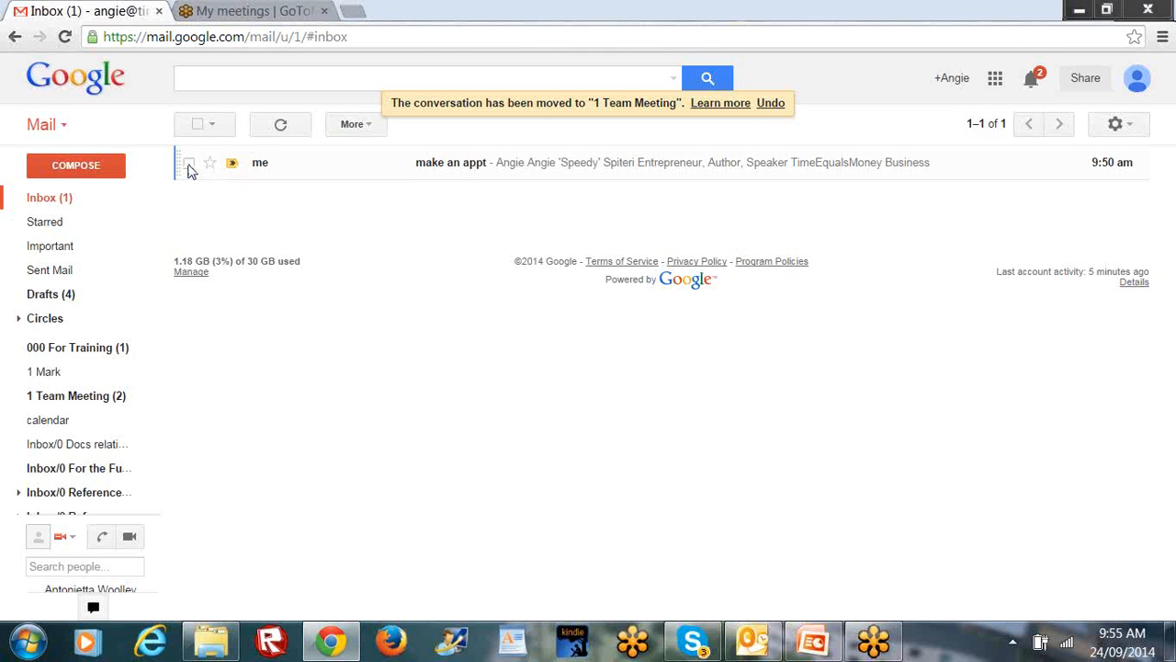
click(189, 166)
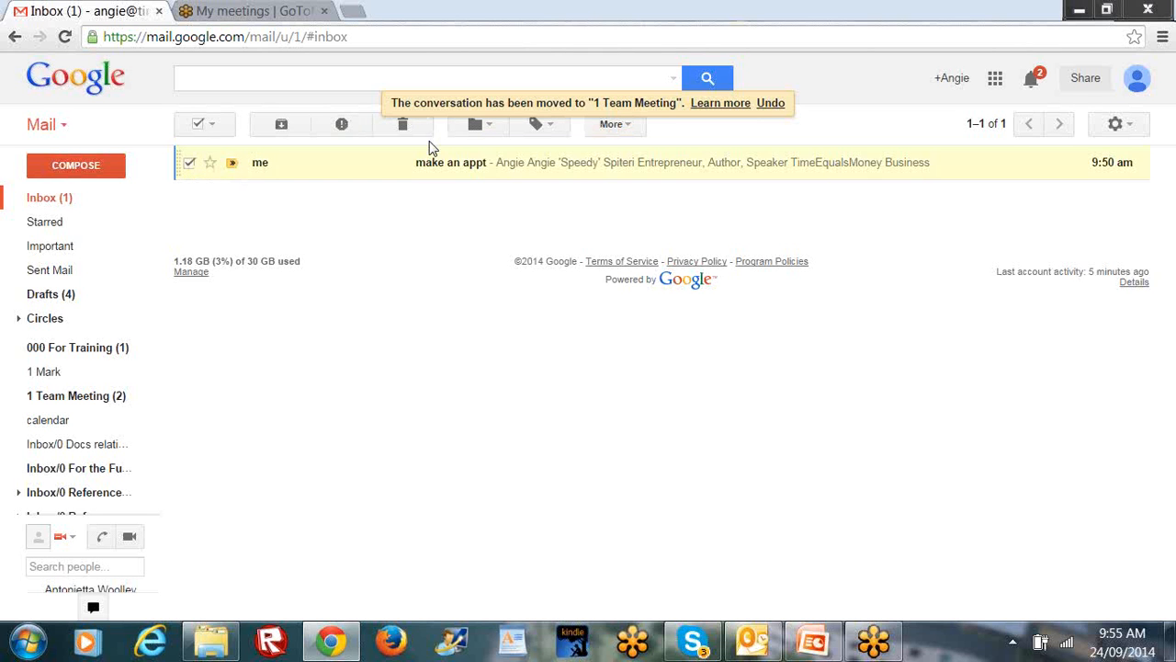
click(630, 131)
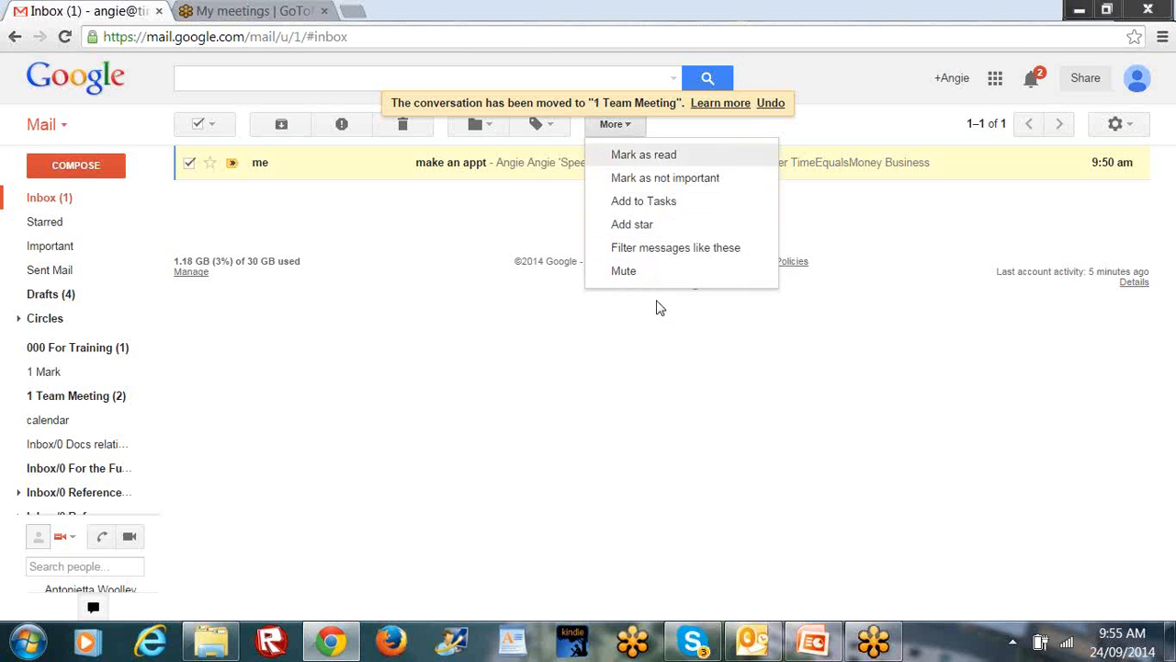
click(606, 433)
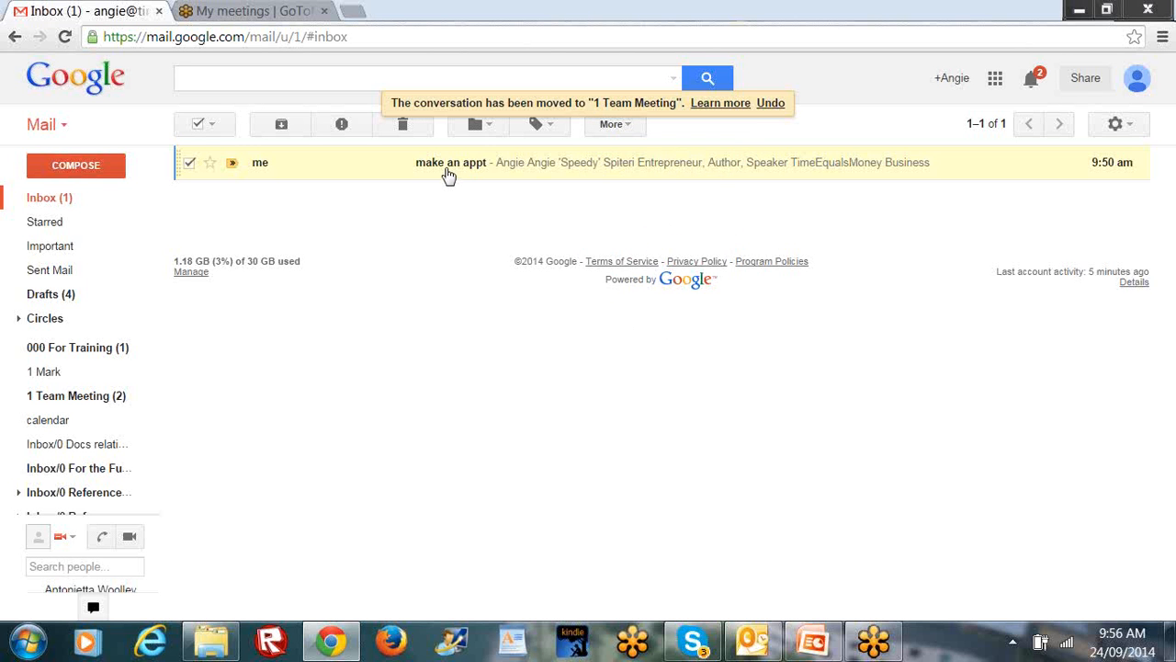
Open the "make an appt" email and create a calendar event from it
click(446, 167)
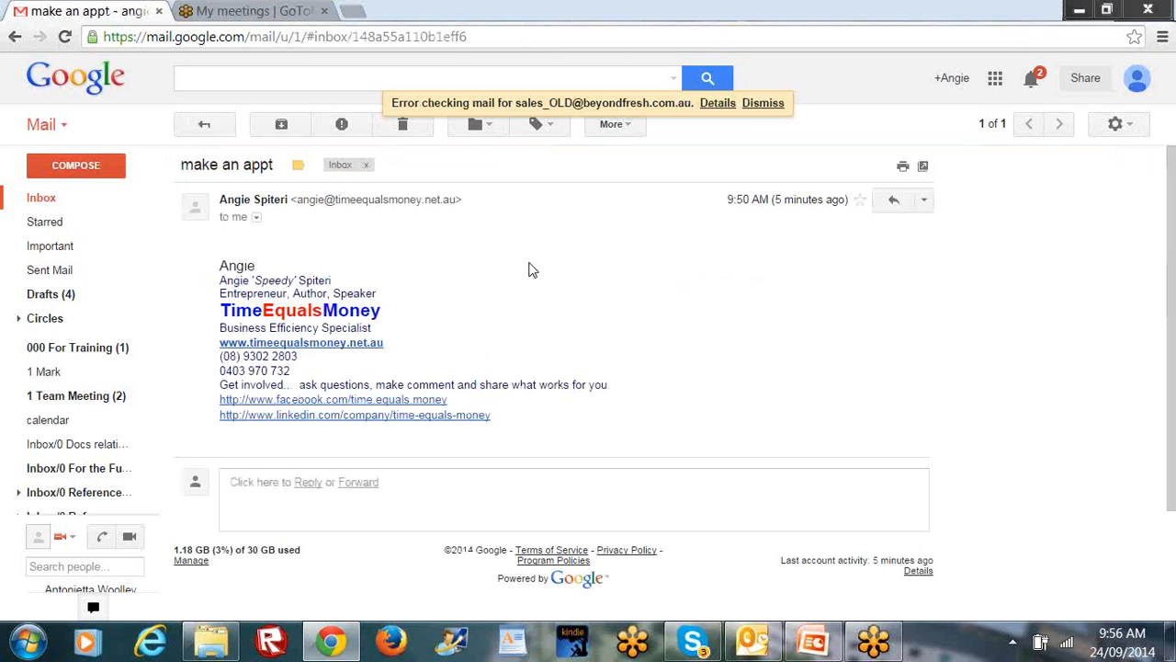
click(628, 132)
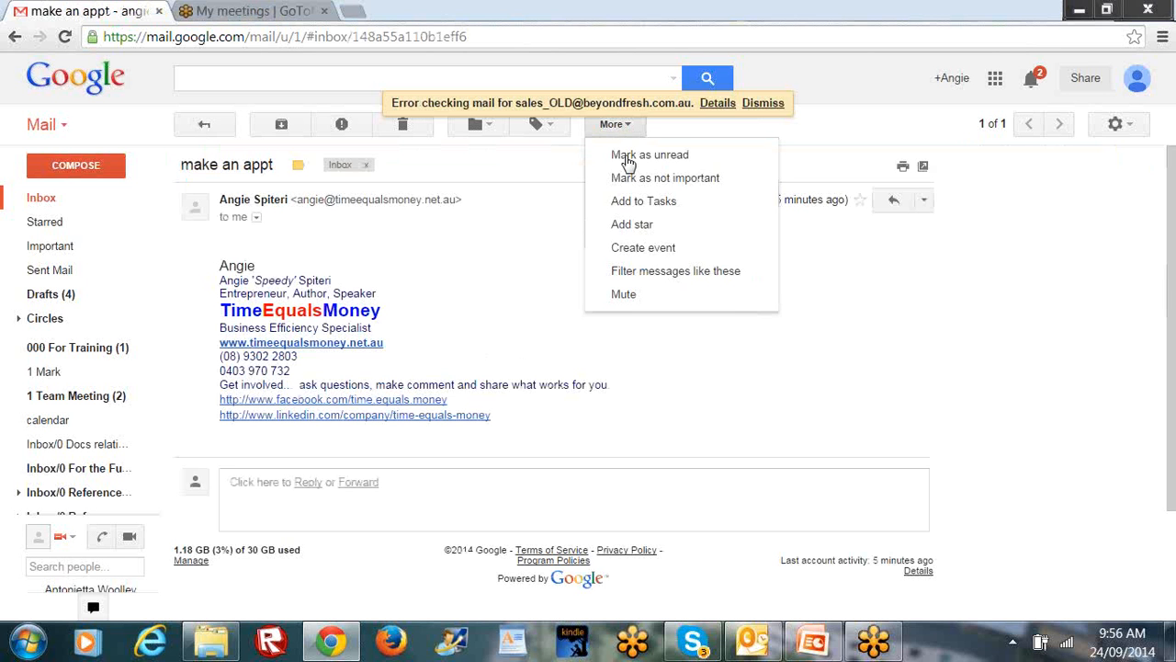
click(634, 250)
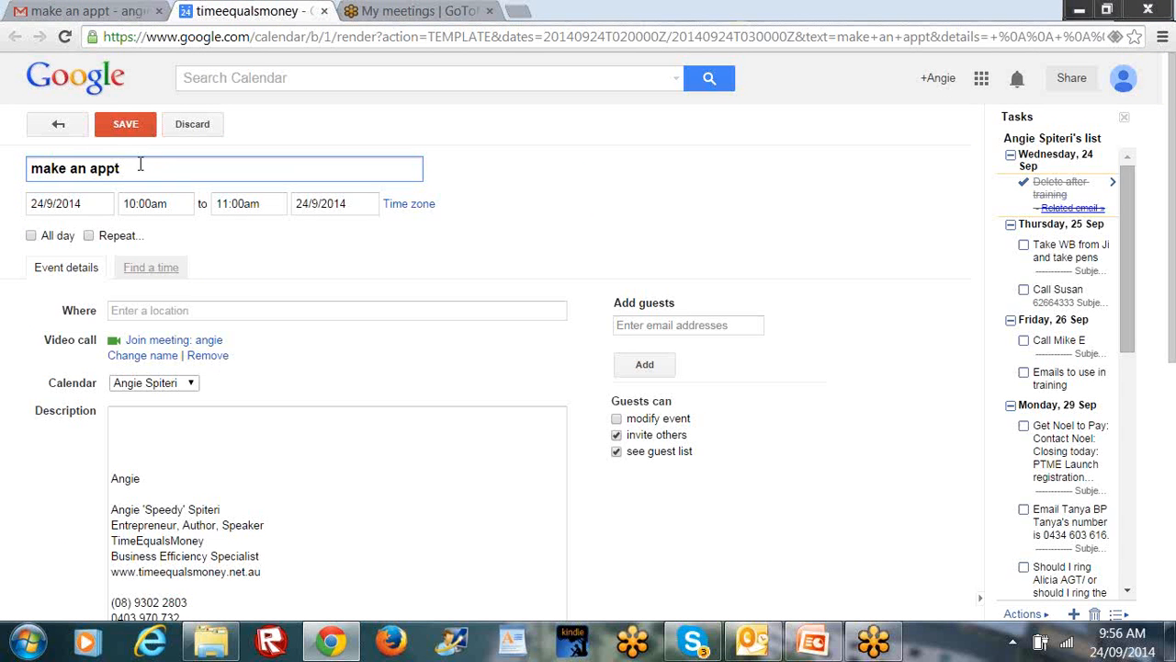
Replace the event title with "Delete this appt after training"
drag(128, 167, 3, 167)
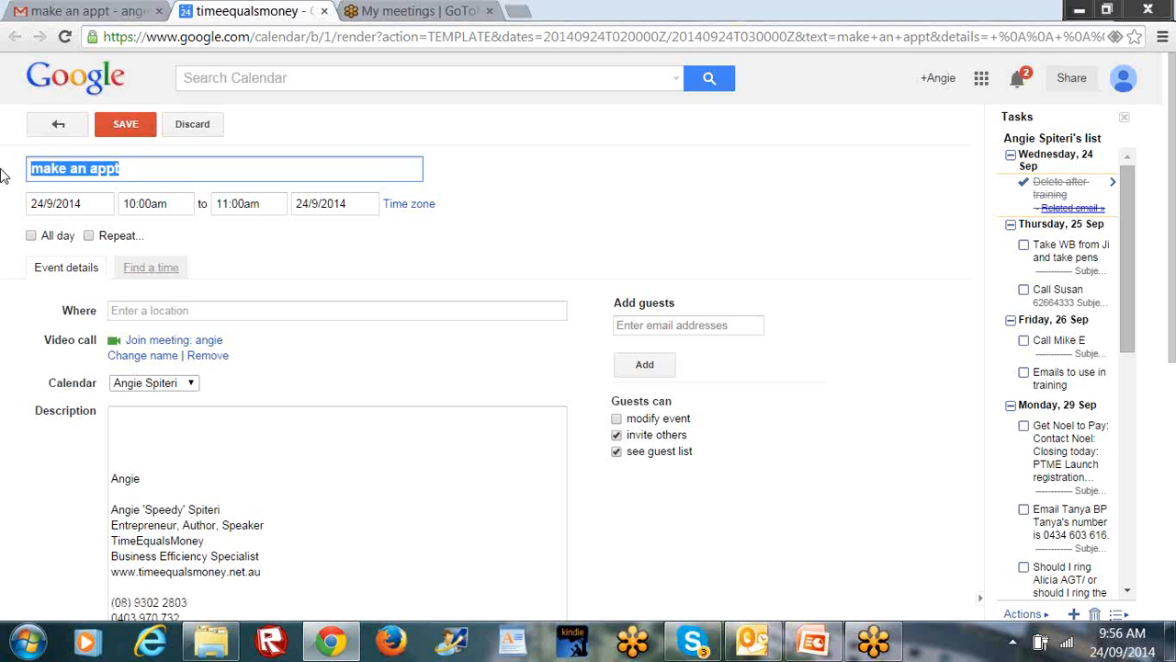
text(Sele)
key(BackSpace)
key(BackSpace)
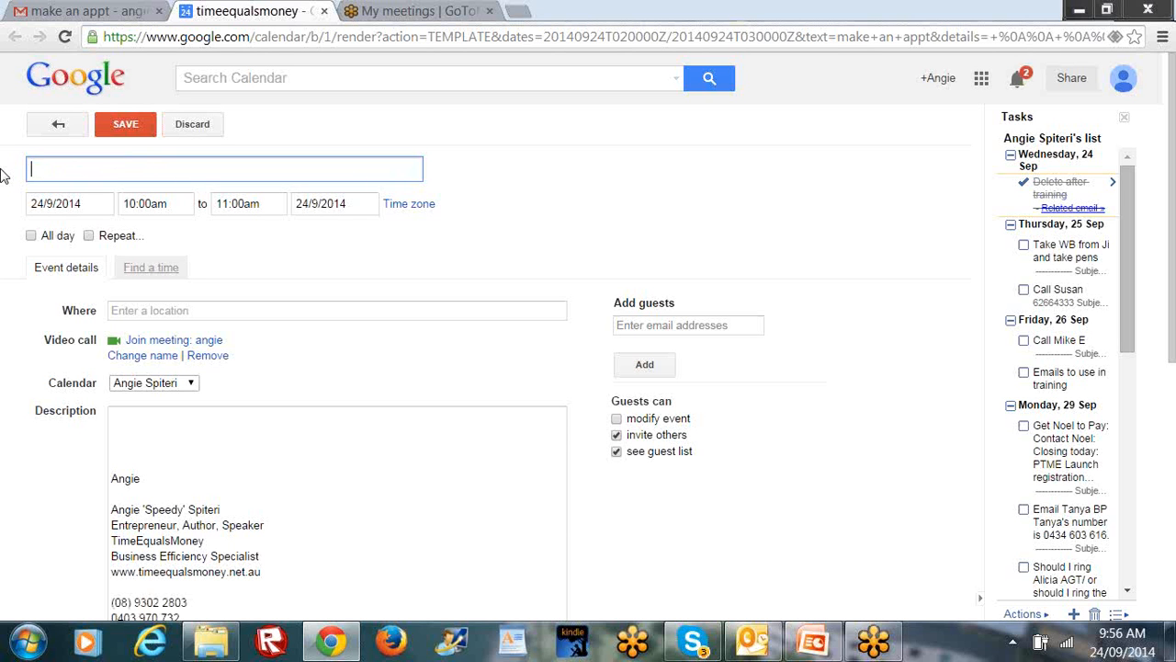
text(Delete this e)
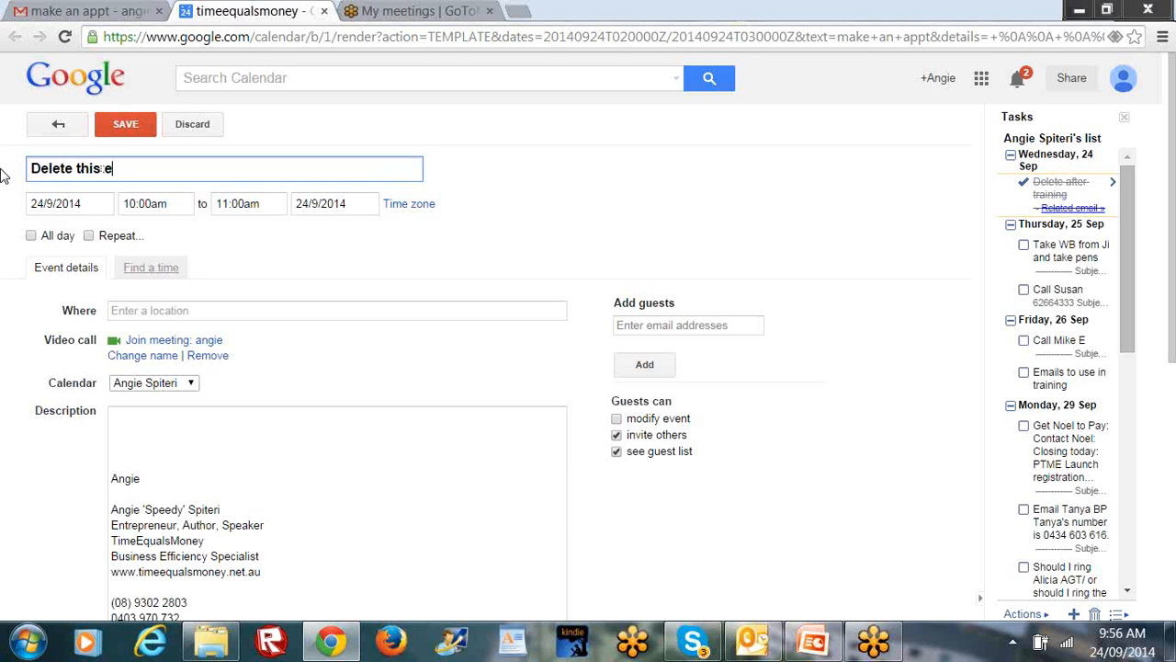
text(appt after training)
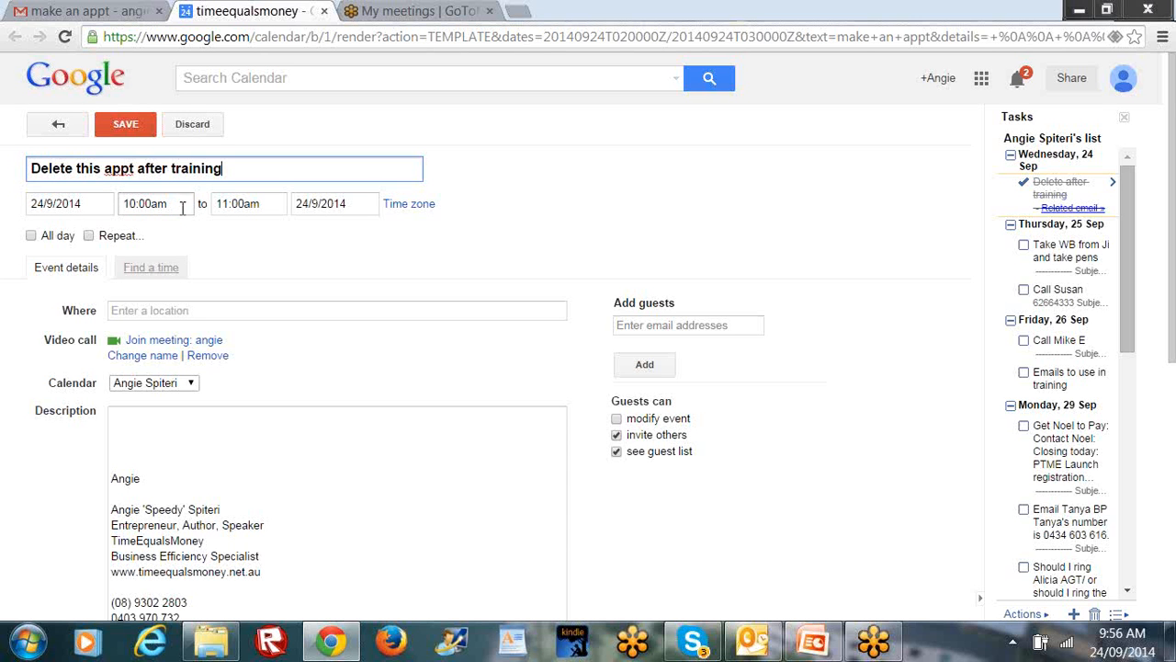
click(92, 204)
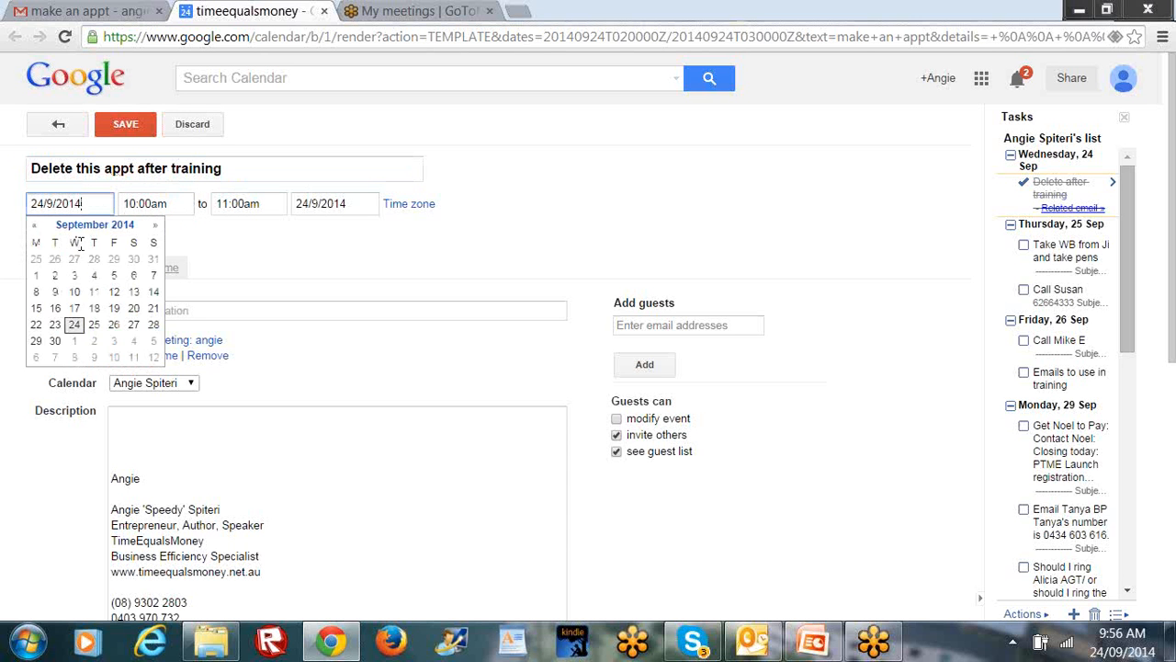
click(94, 325)
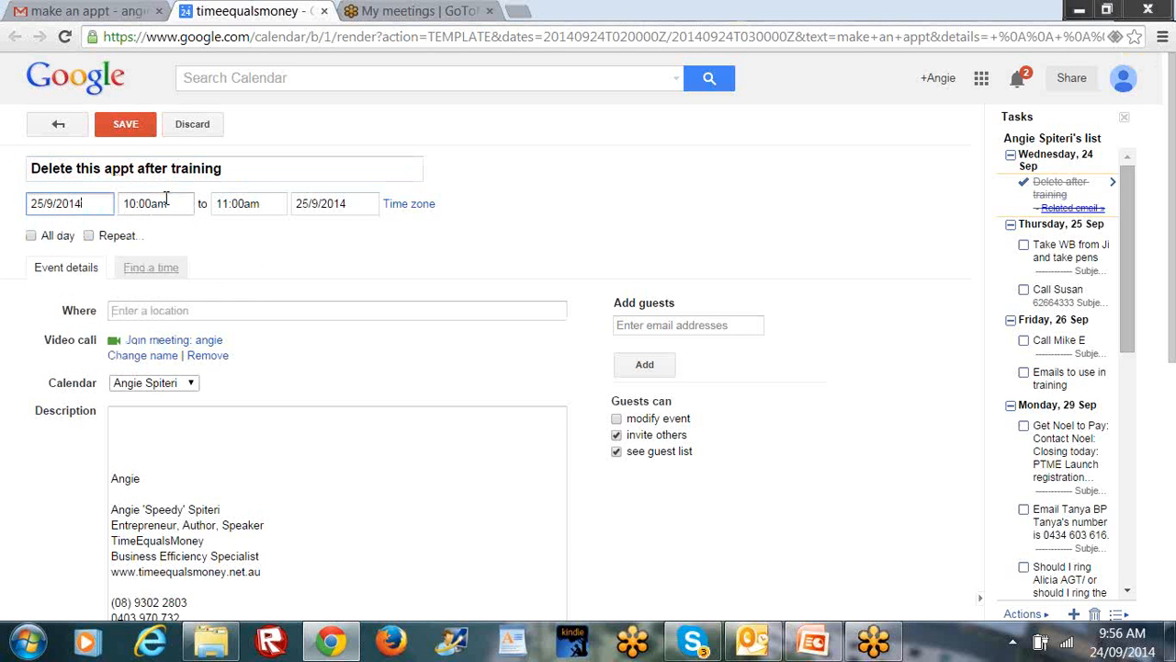
click(92, 204)
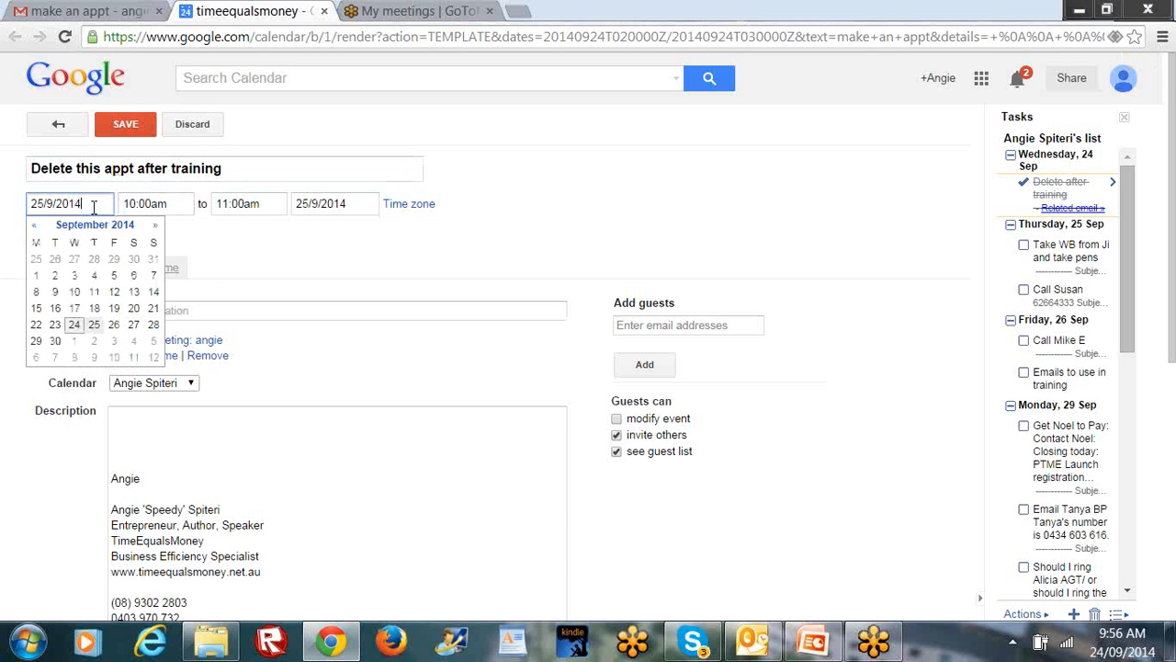
click(74, 325)
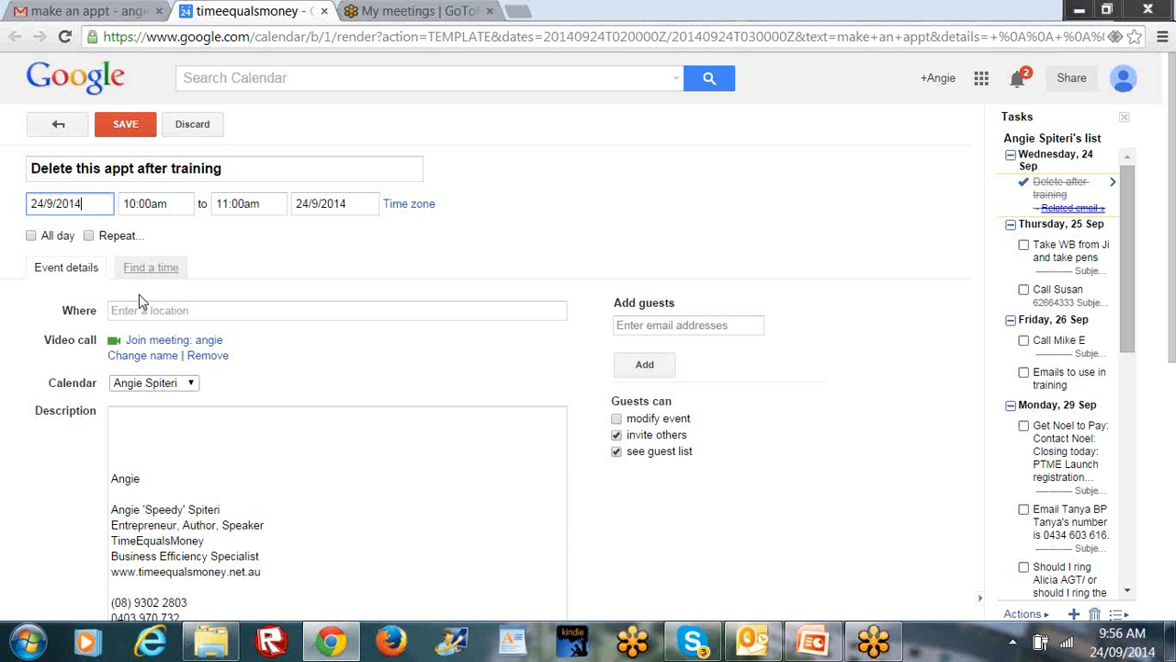
Set the event's date to 23/9/2014 and remove the extra blank lines at the start of its description
click(84, 204)
click(55, 324)
click(152, 415)
key(Delete)
key(Delete)
key(Delete)
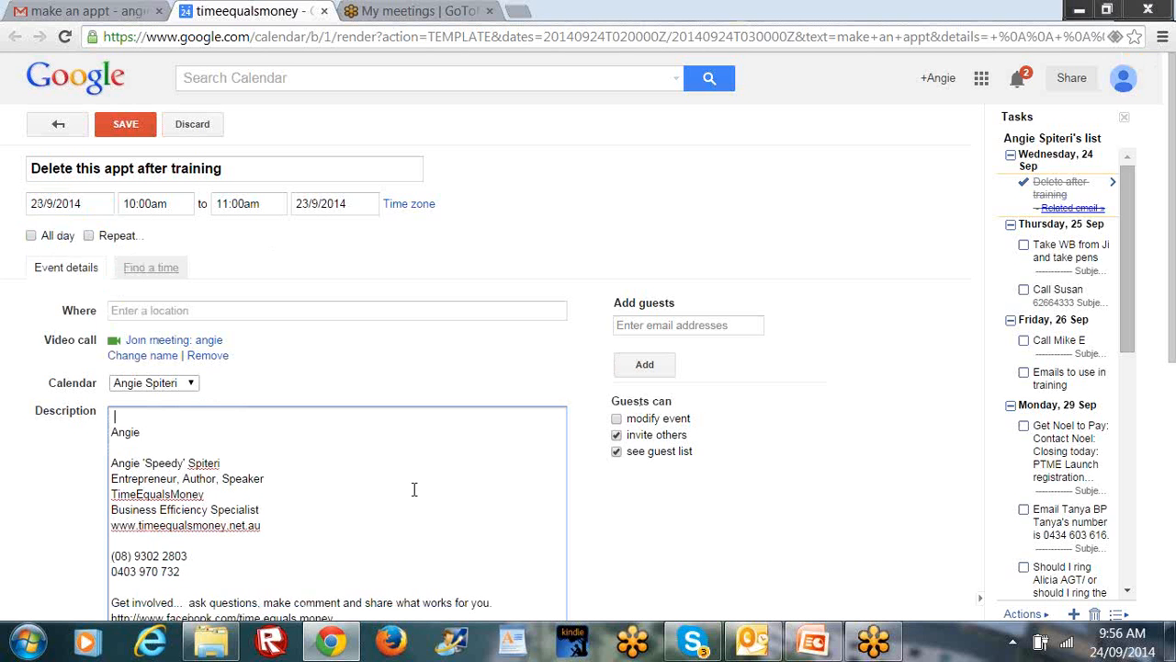
key(Down)
key(Down)
Give the event the light red (salmon) event colour and save it to the calendar
scroll(414, 489, down, 1)
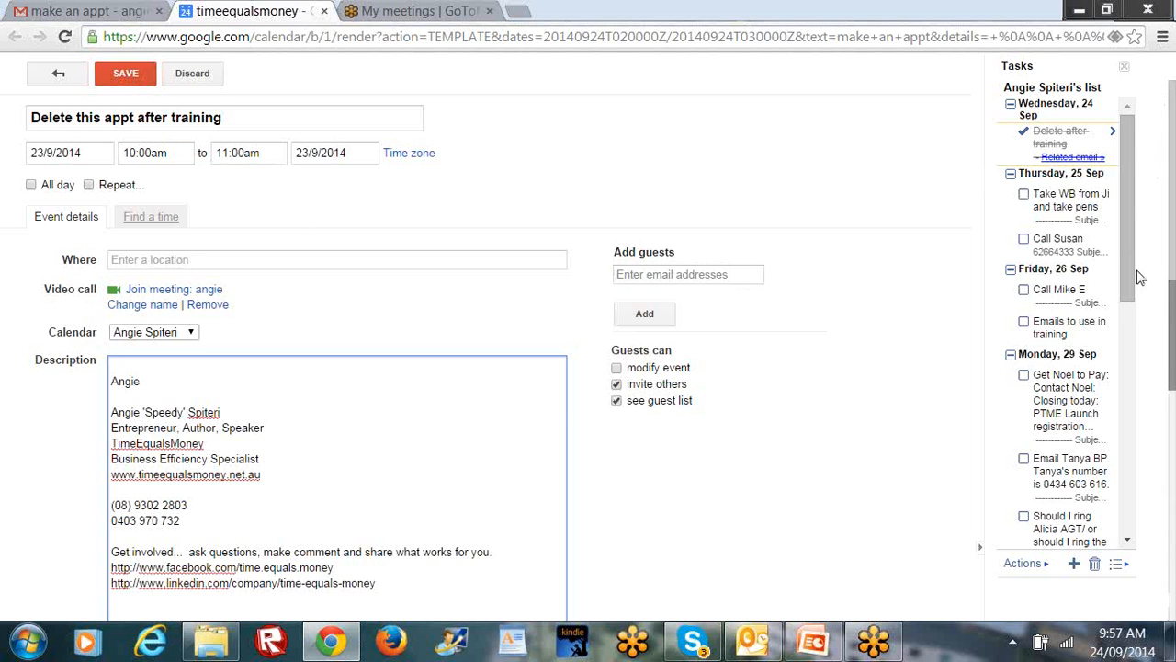
scroll(1170, 323, down, 3)
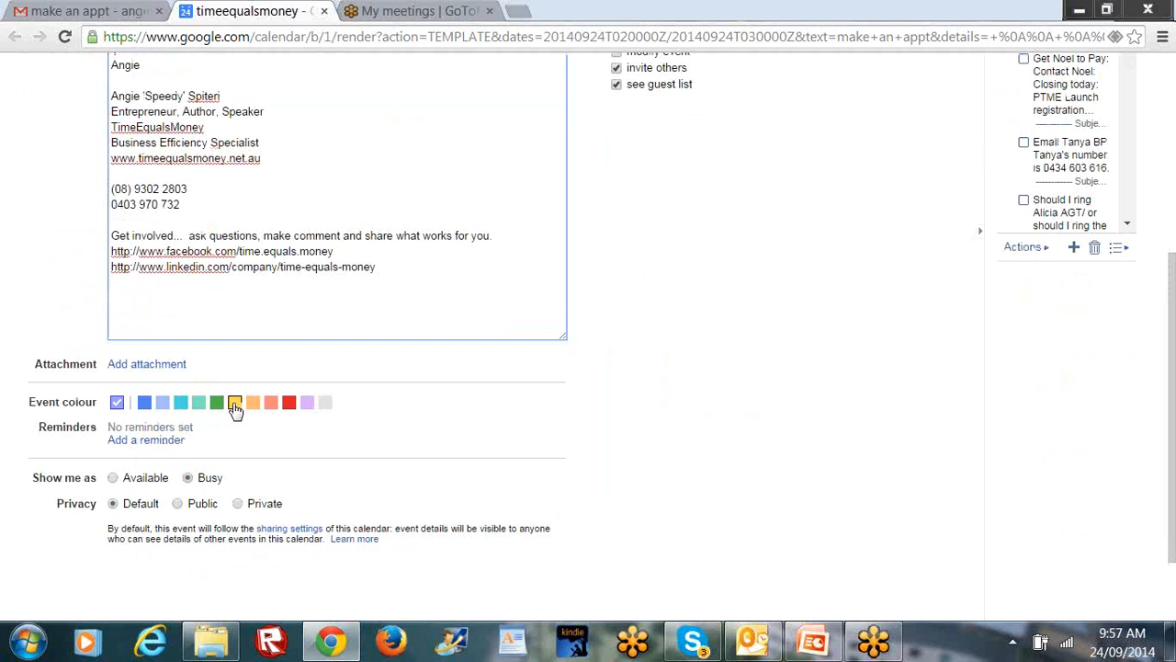
click(271, 401)
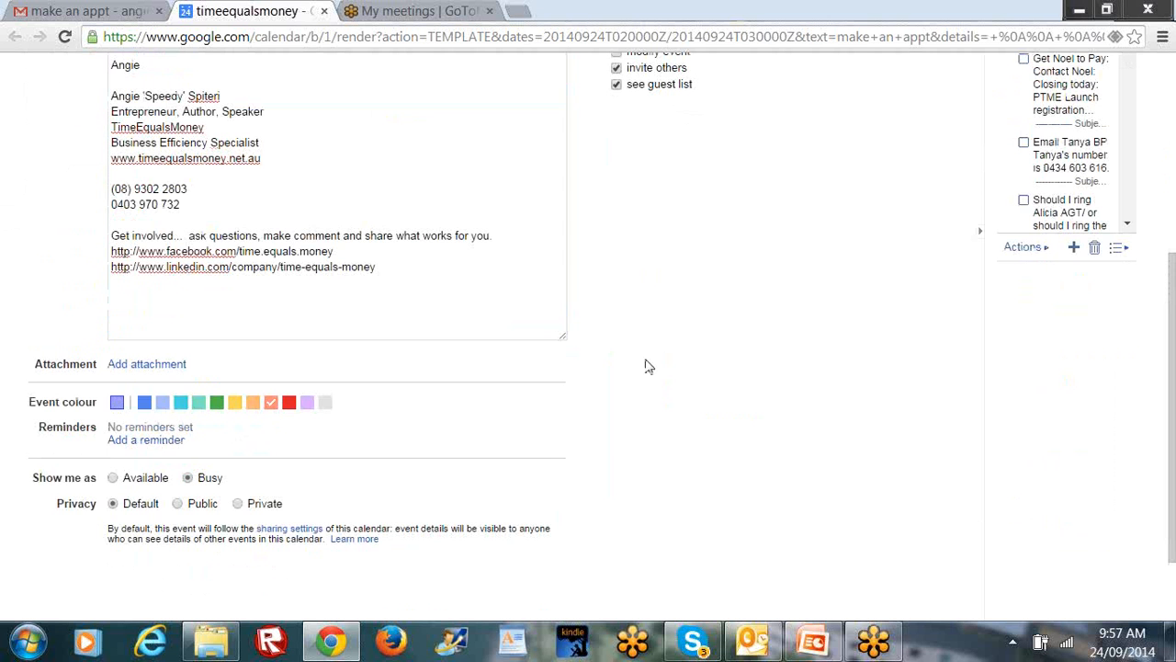
drag(1165, 346, 1165, 149)
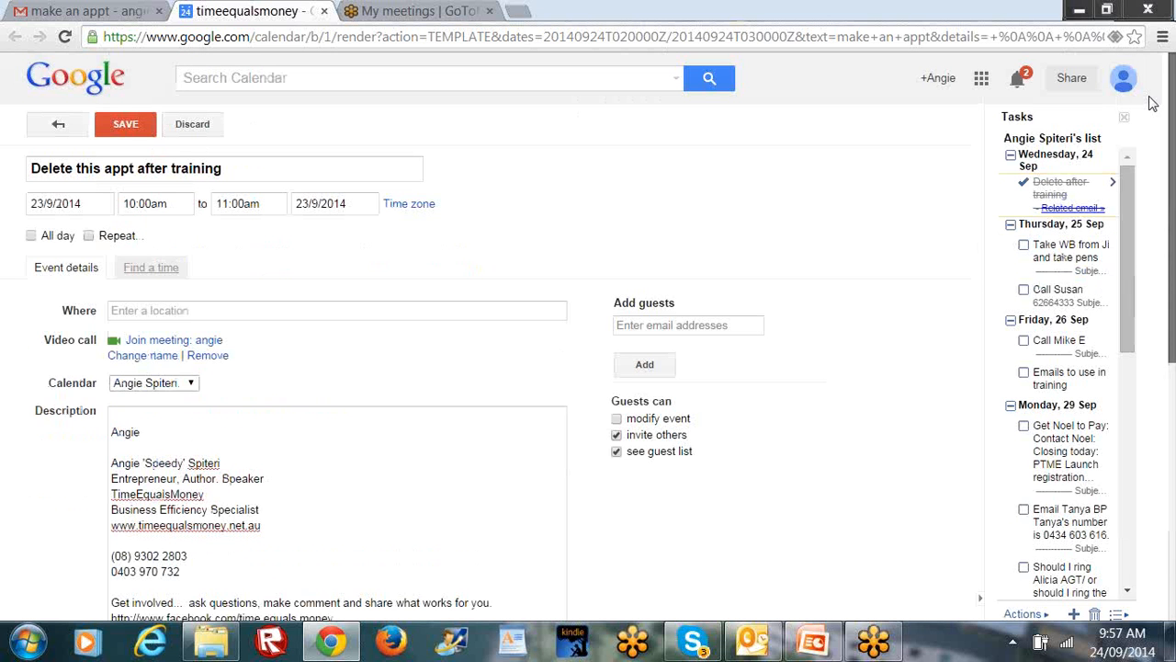
click(144, 136)
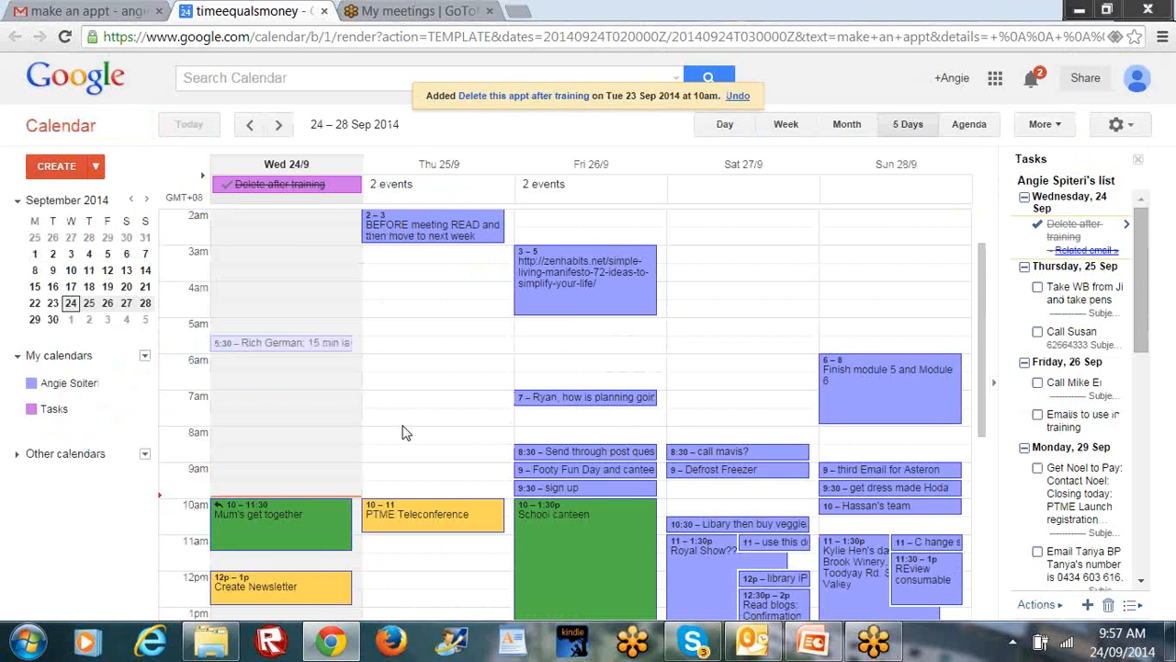
Display 22–26 September 2014 and move the "Delete this appt after training" event to Wednesday 24 September, 1:30–2:30pm
drag(37, 303, 126, 303)
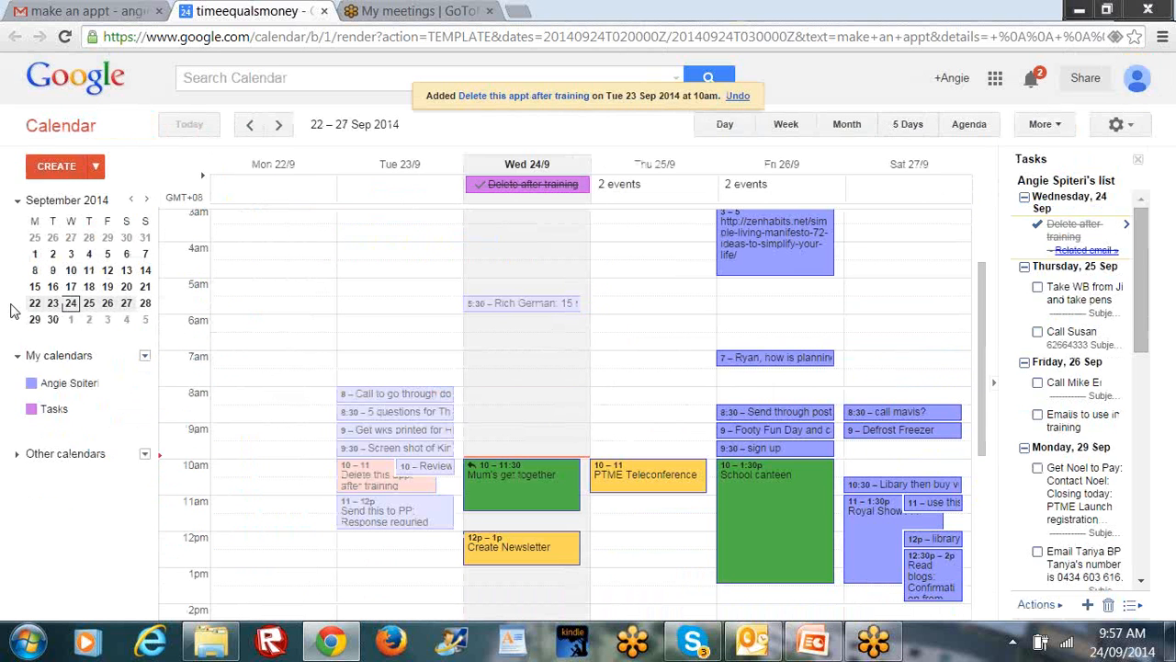
drag(34, 303, 108, 305)
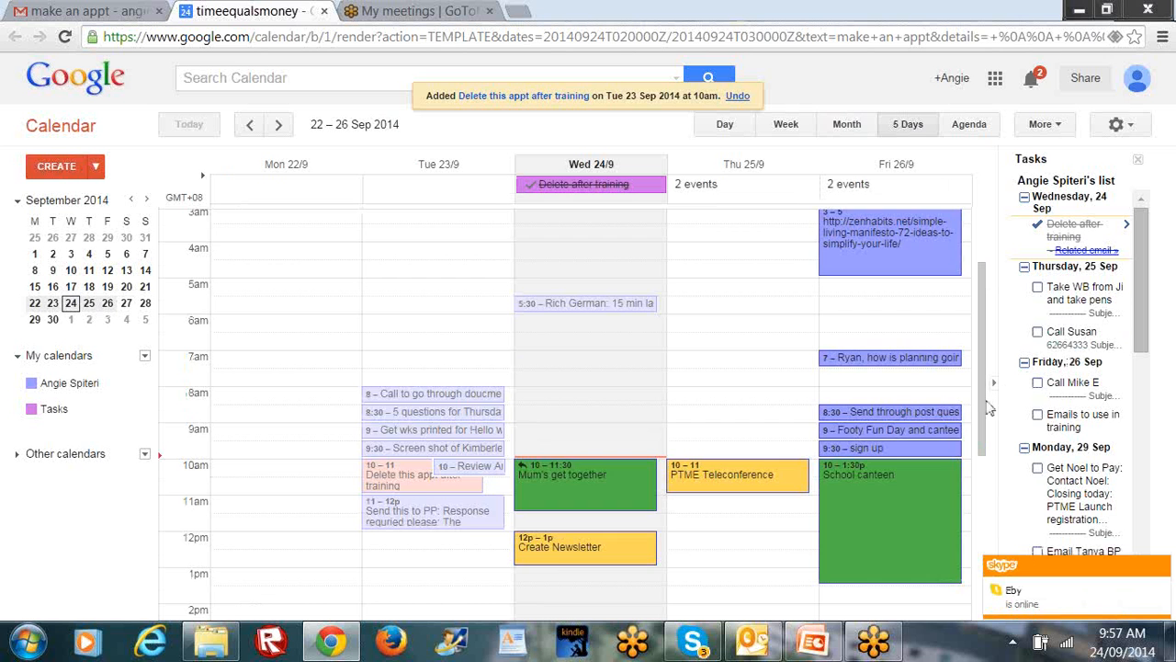
drag(986, 432, 984, 501)
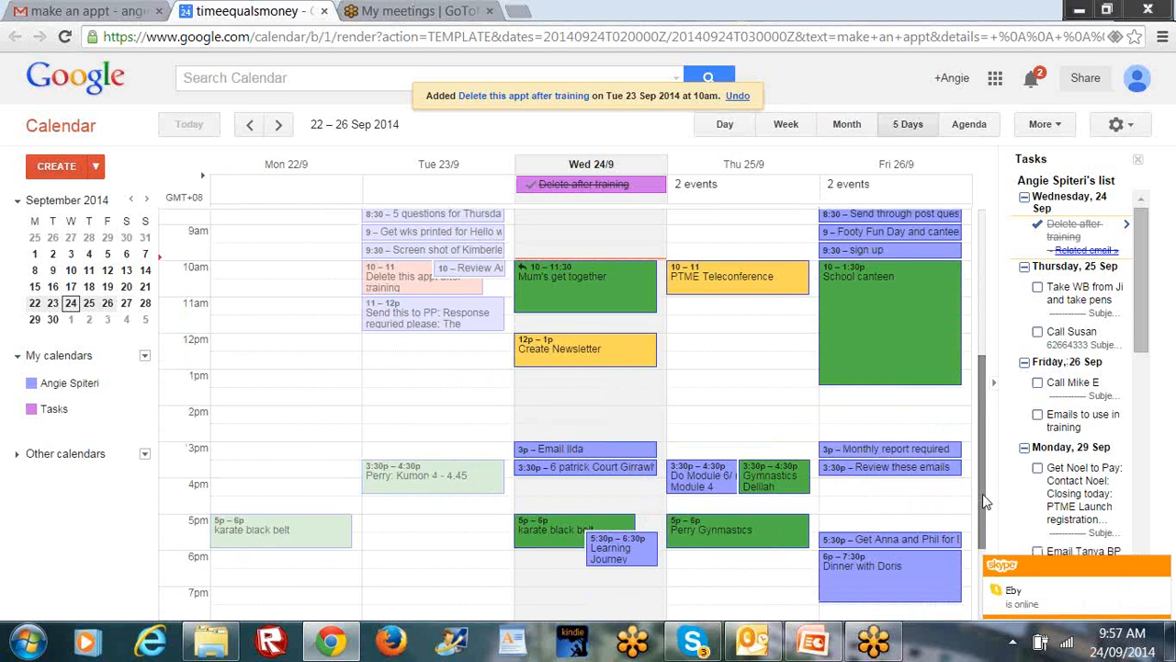
scroll(451, 395, up, 2)
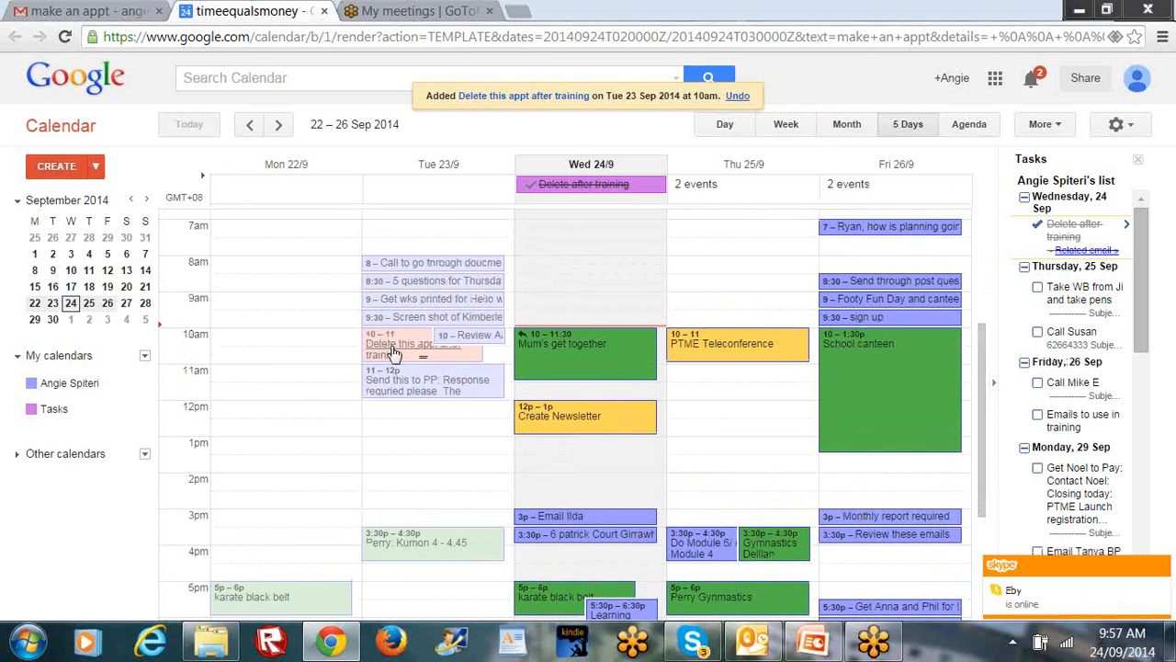
drag(368, 333, 546, 480)
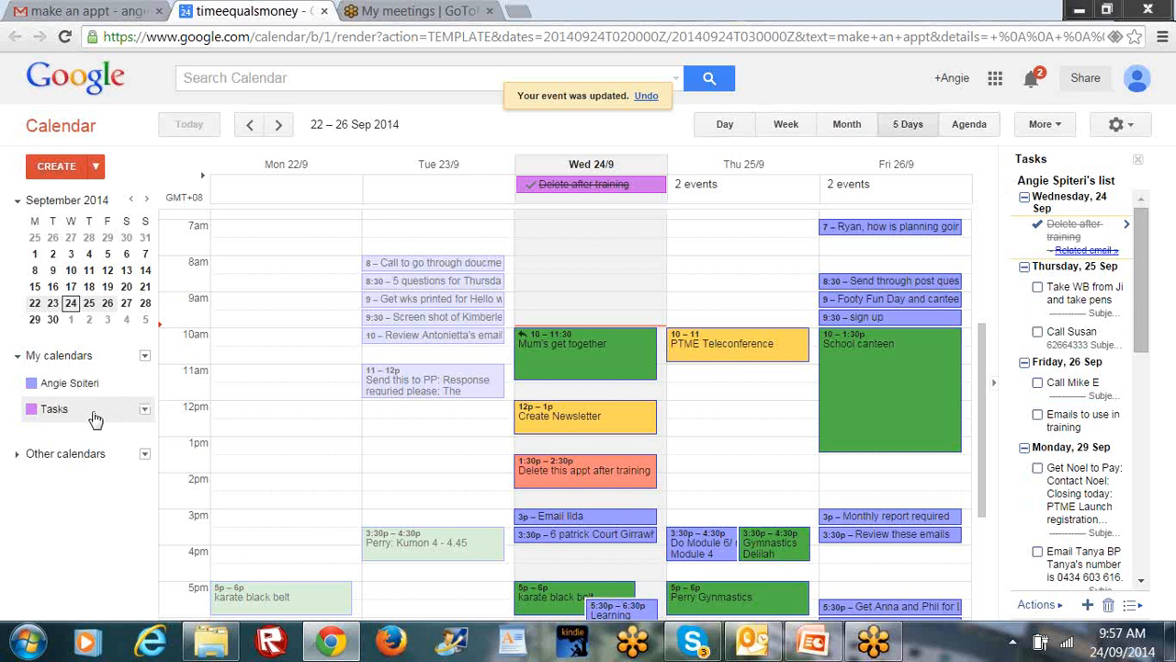
Hide the Tasks calendar and show it again
click(34, 415)
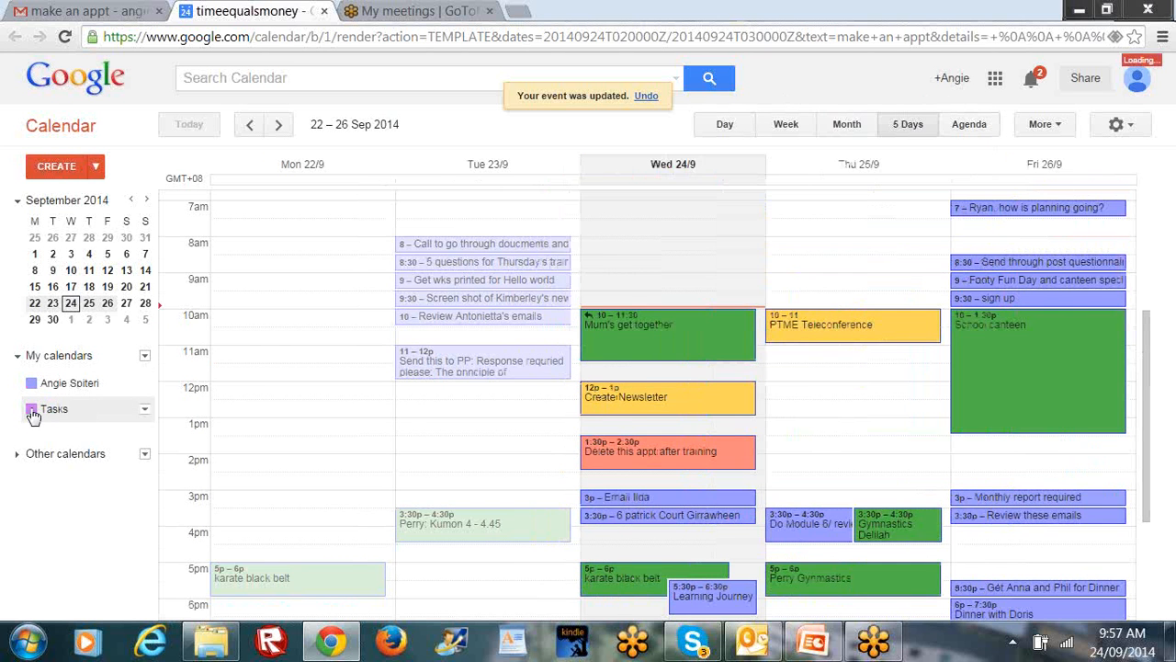
click(33, 415)
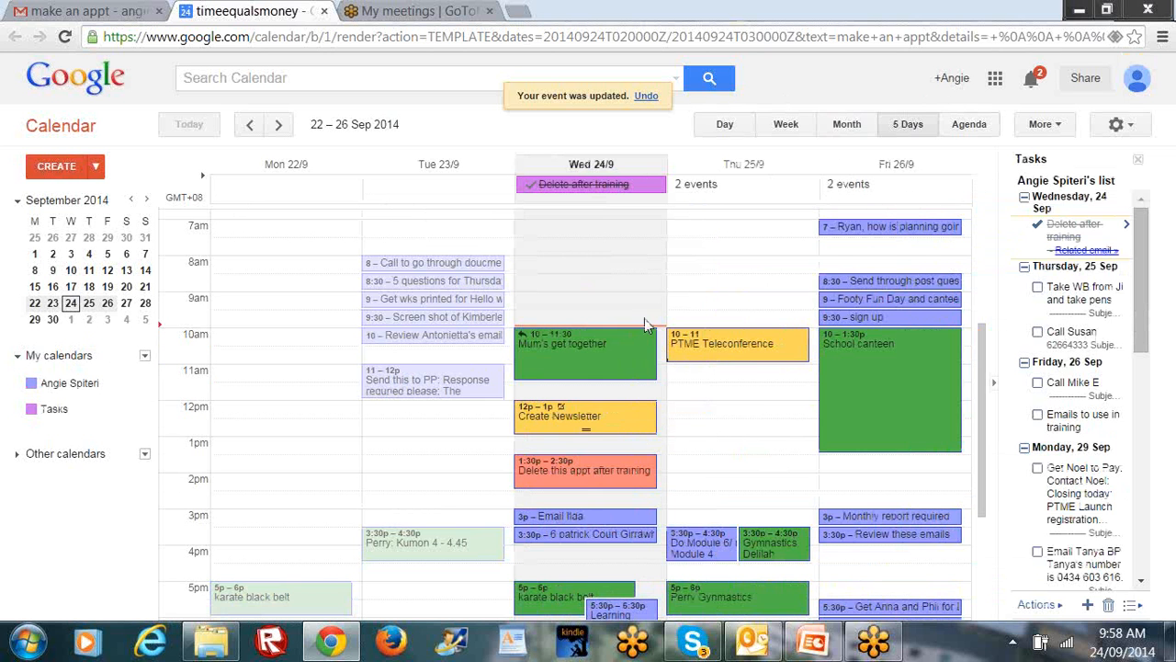
drag(983, 355, 979, 379)
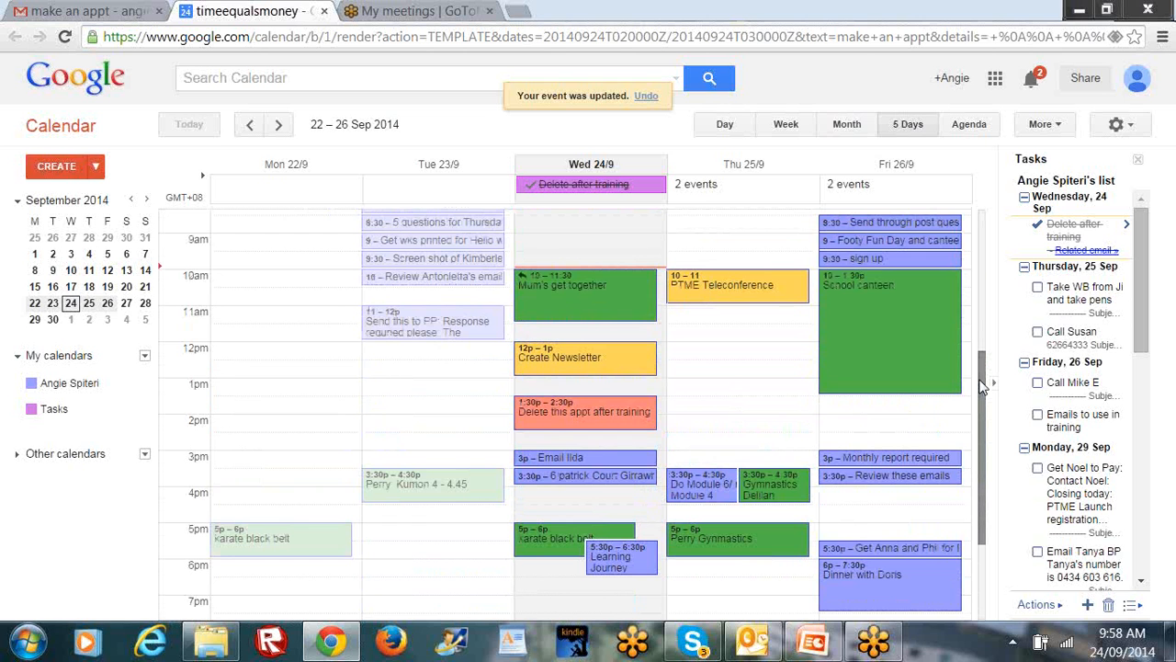